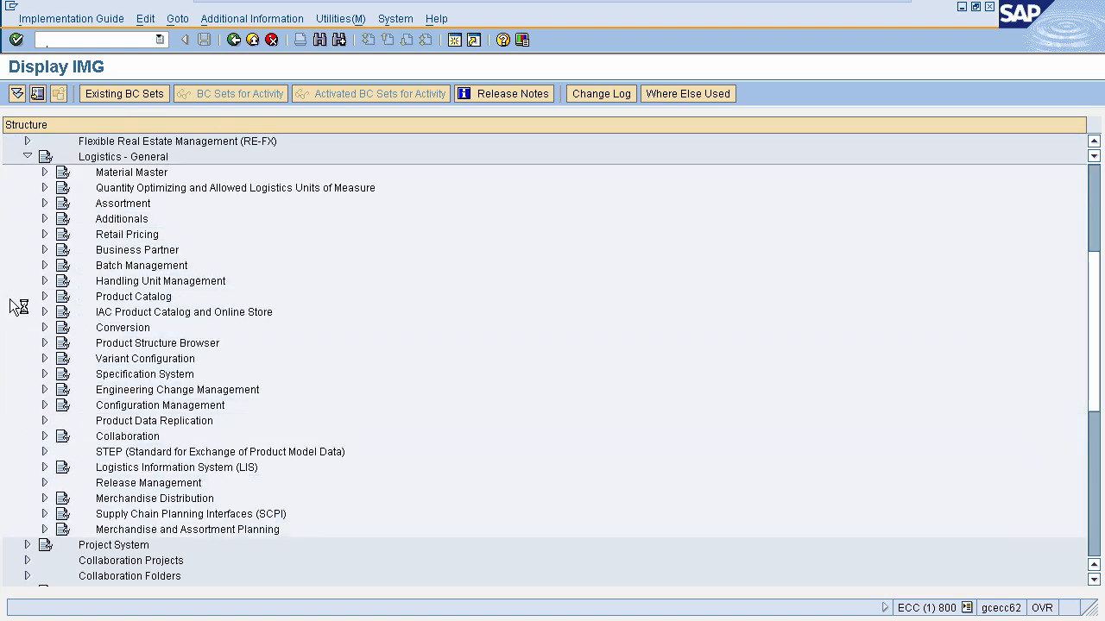
- Open Define Account Groups and Field Selection (Vendor) from the Vendors control settings of Business Partner under Logistics - General
click(44, 249)
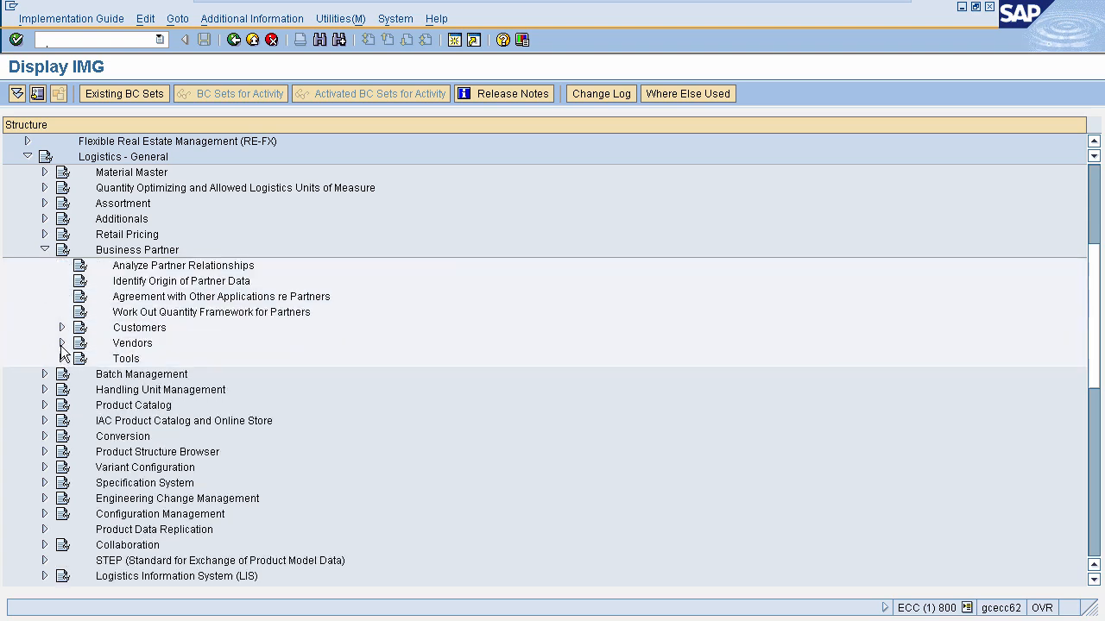
click(61, 343)
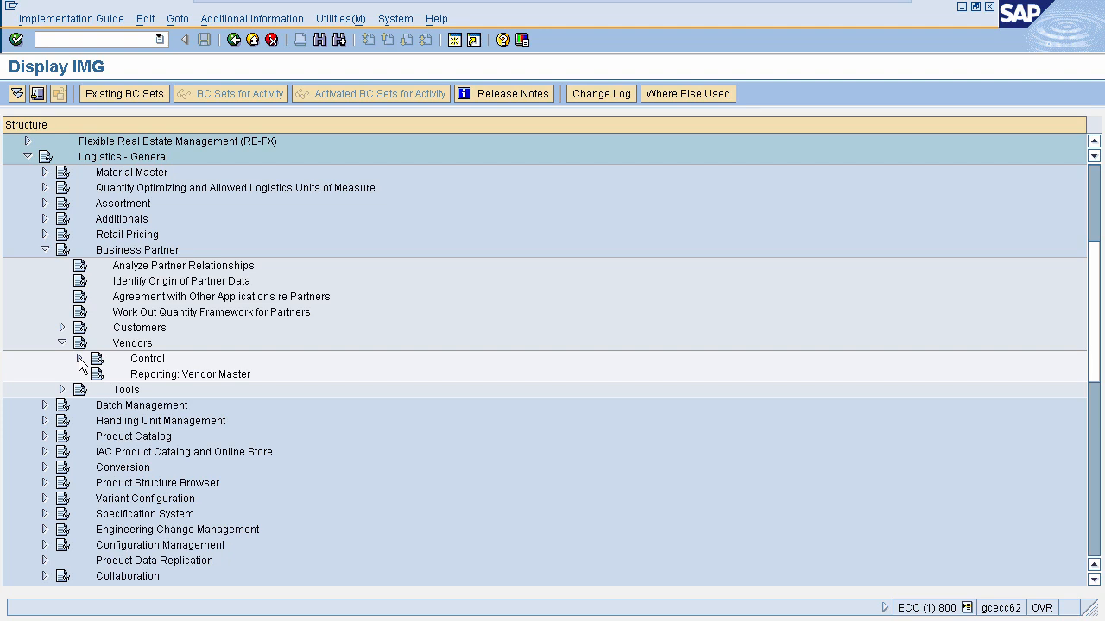
click(78, 359)
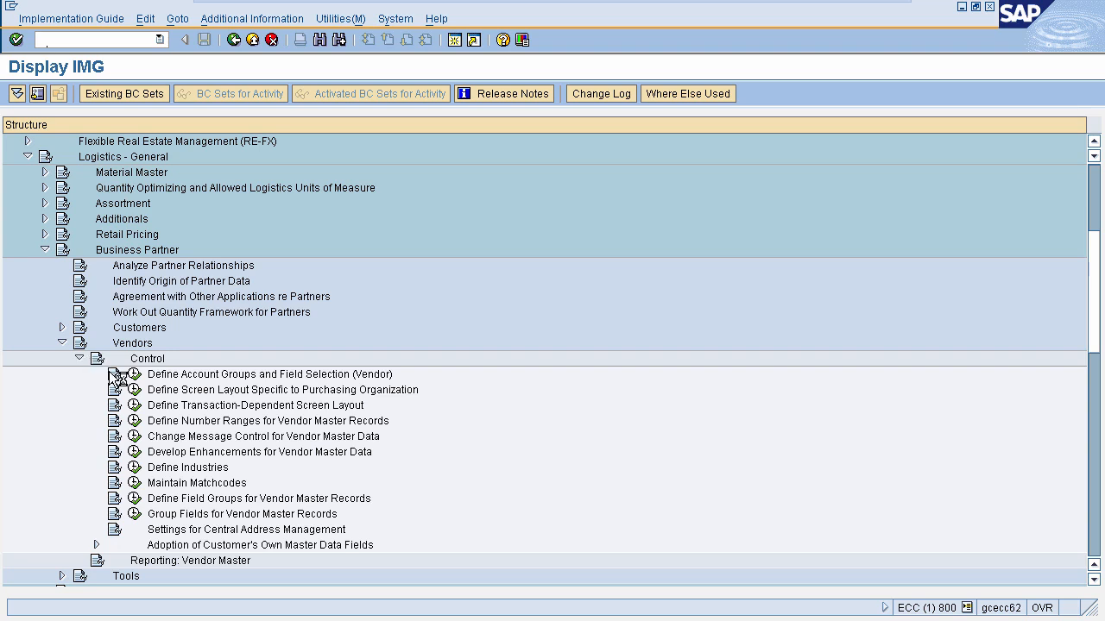
click(135, 374)
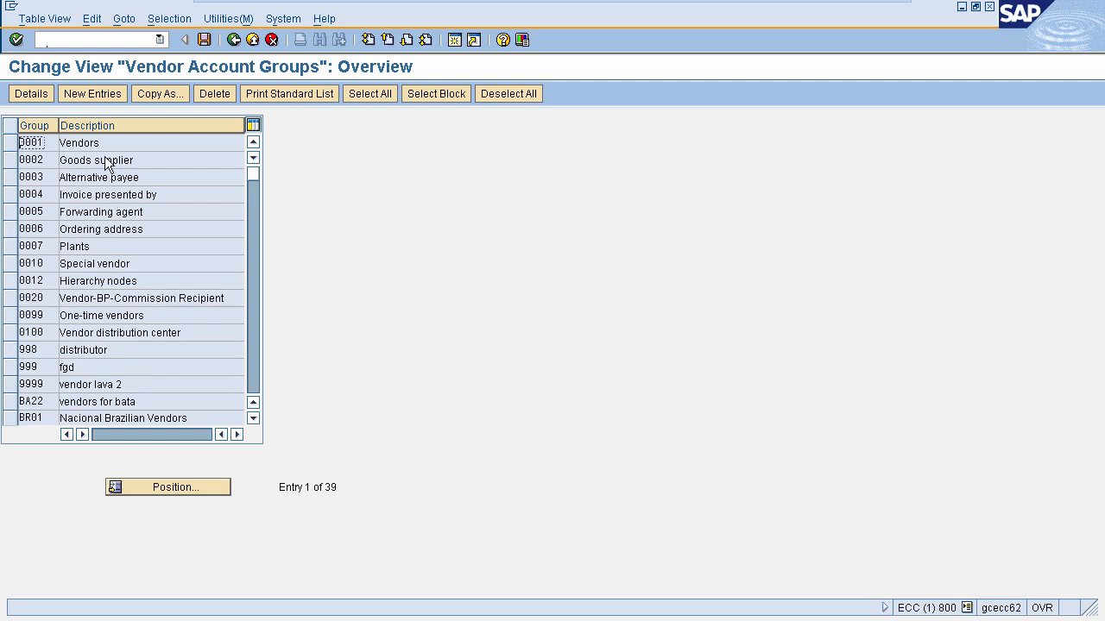
- Create a new vendor account group 997 with the name Distributor S
click(91, 94)
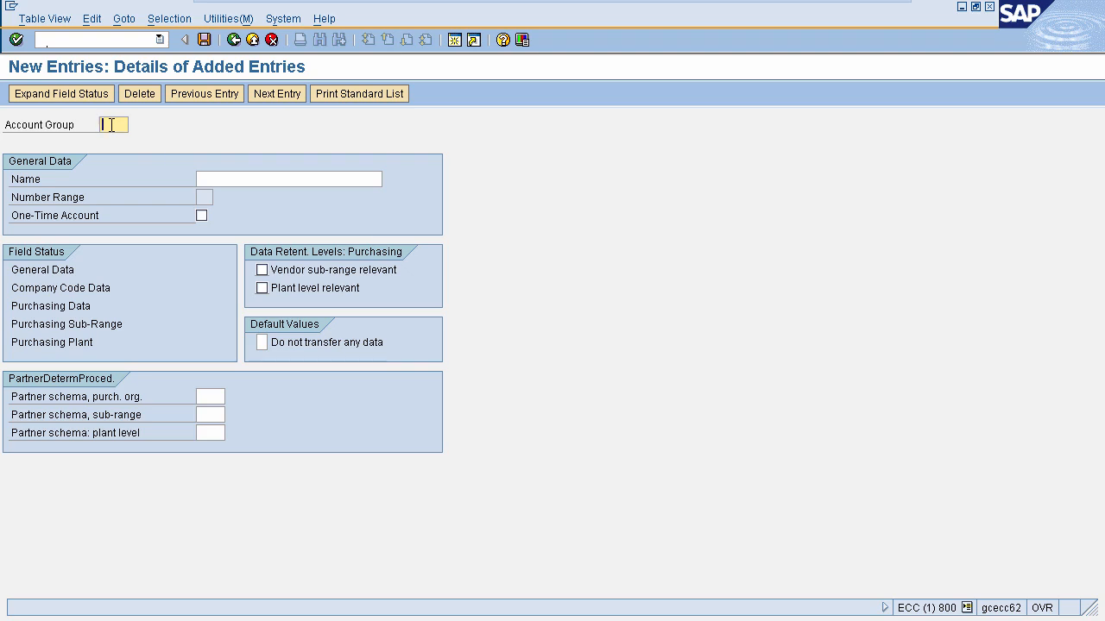
click(209, 175)
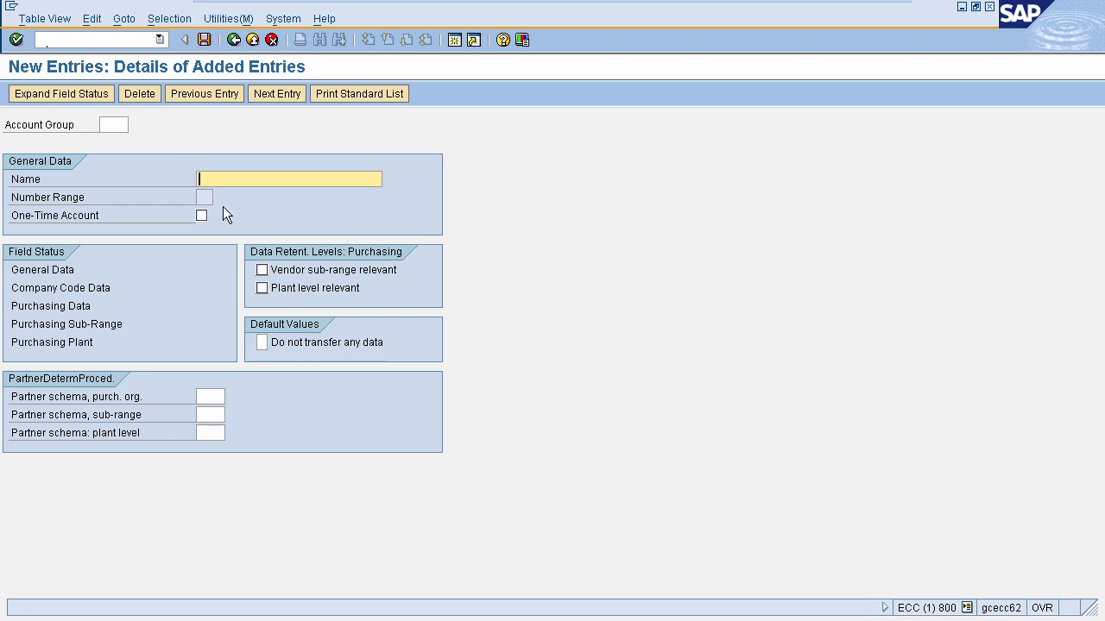
click(105, 121)
text(997)
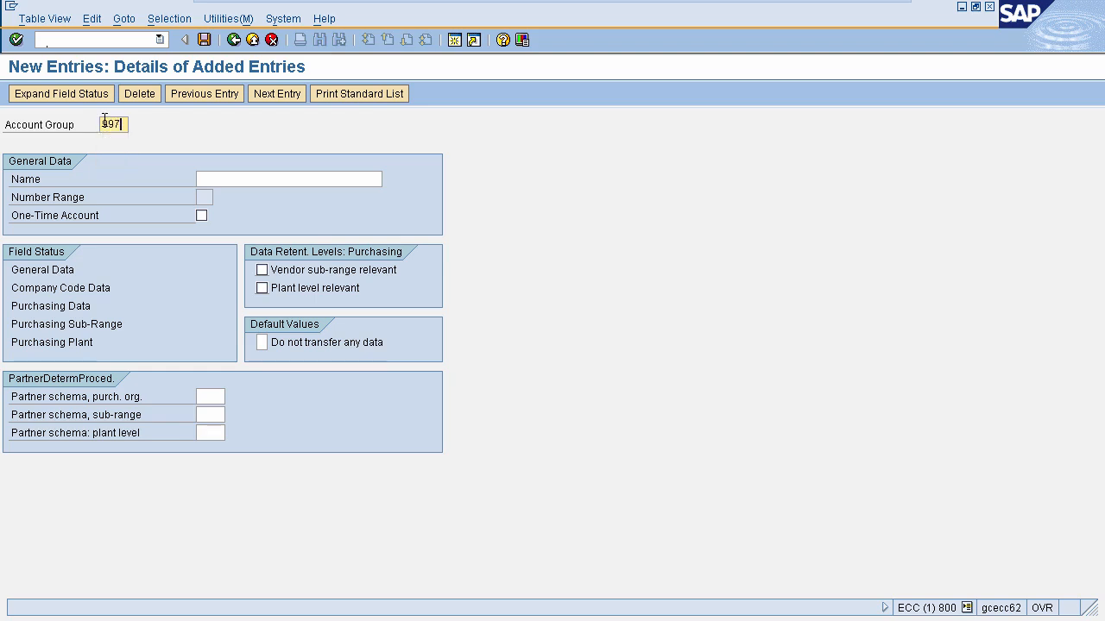
click(240, 180)
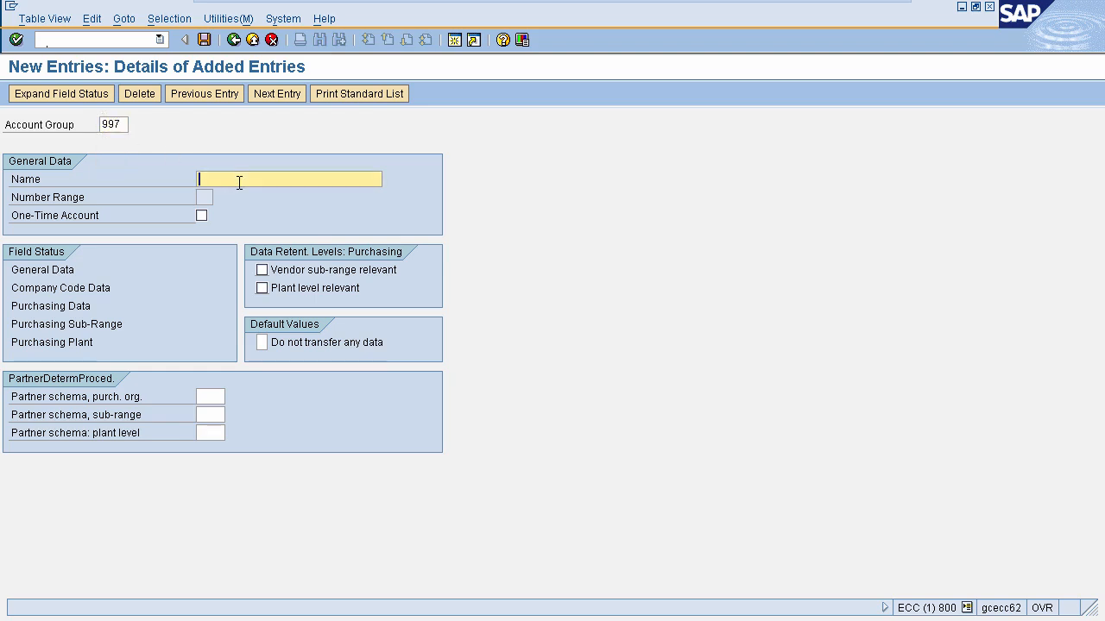
text(Distr)
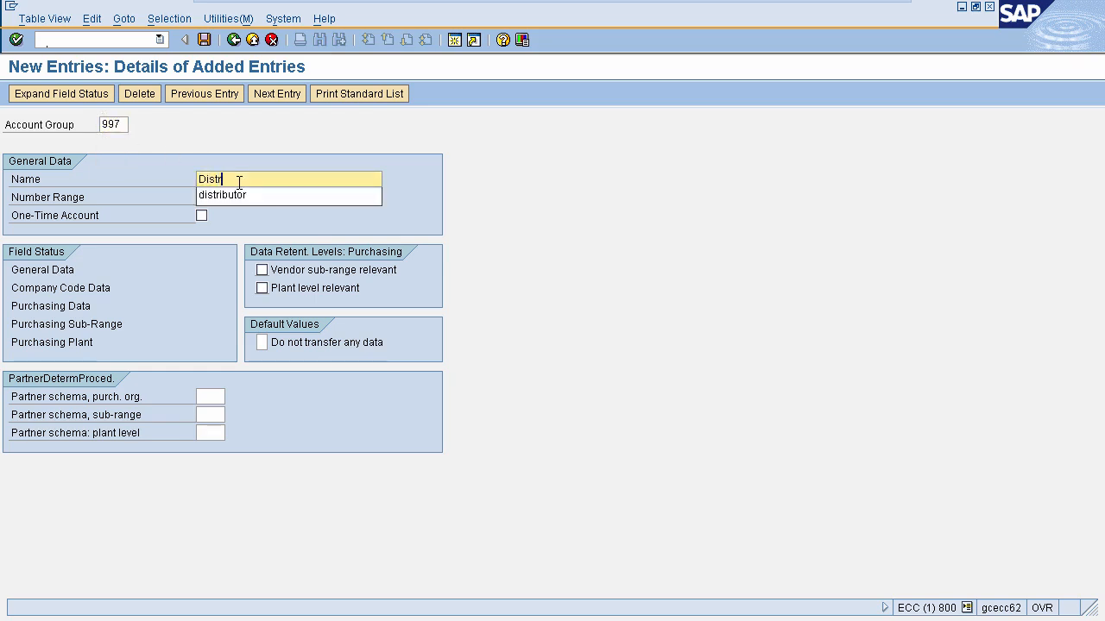
text(ibutor S)
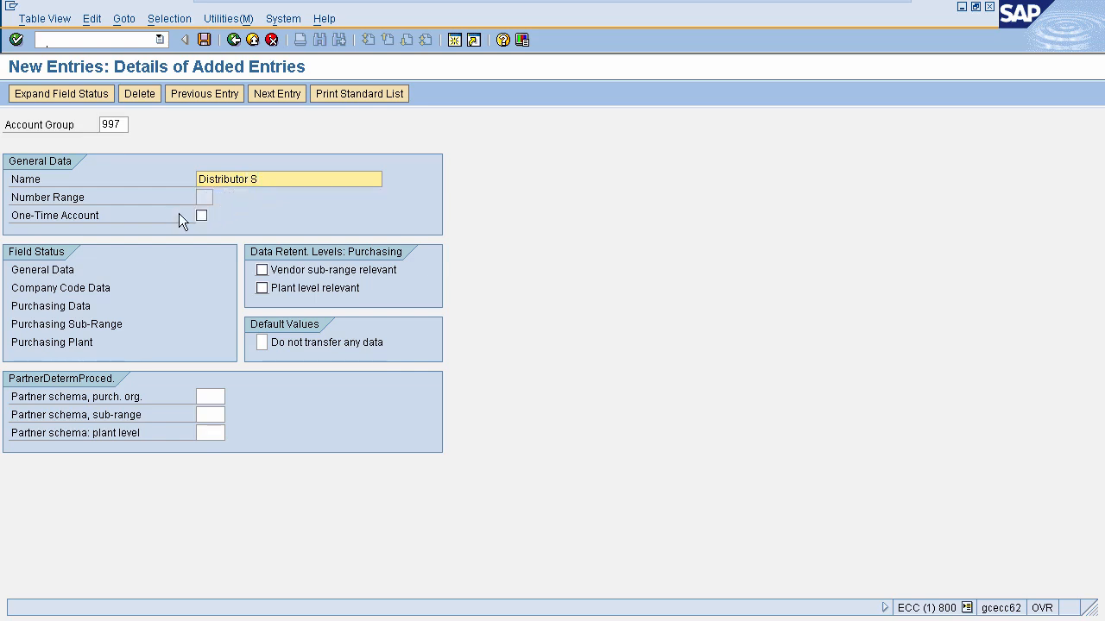
- Mark the account group as plant level relevant, save it under the proposed customizing request and return to the IMG structure
click(261, 289)
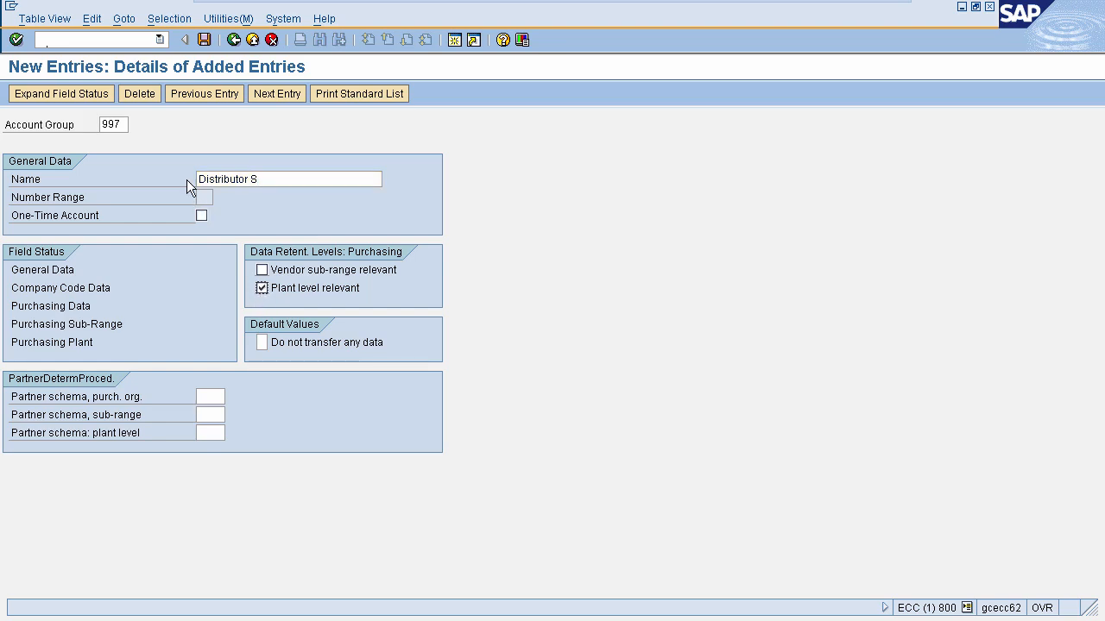
click(205, 41)
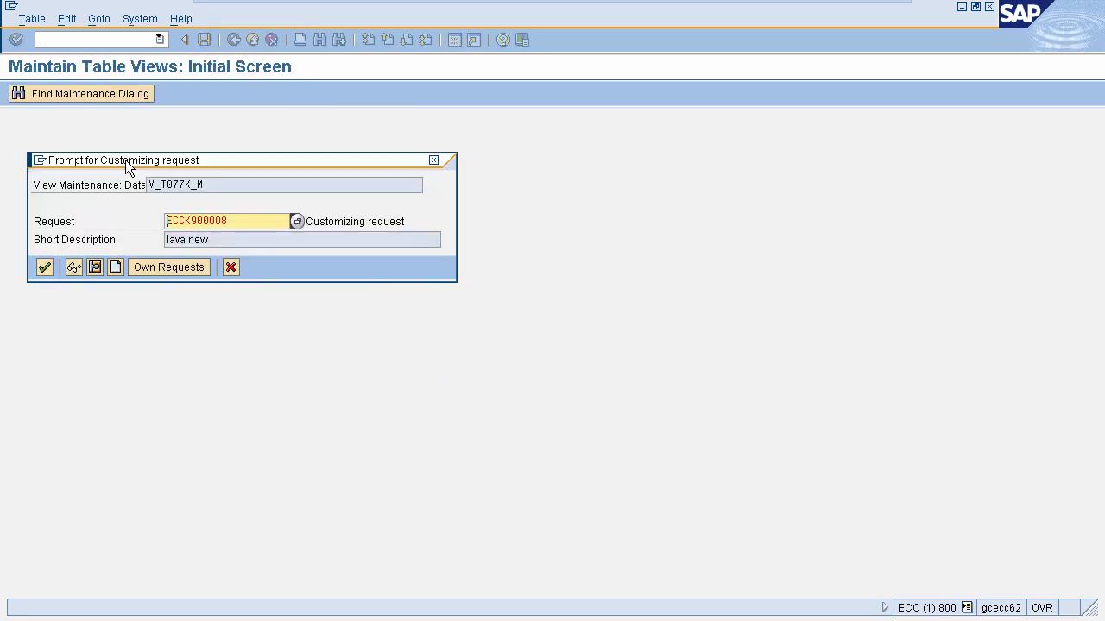
click(44, 267)
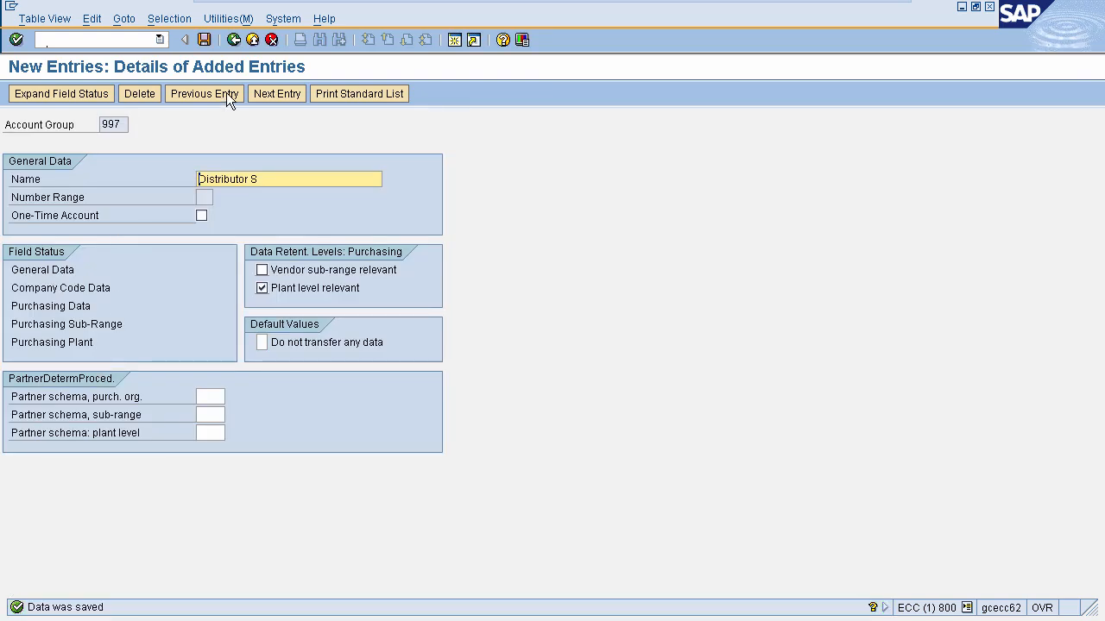
click(268, 43)
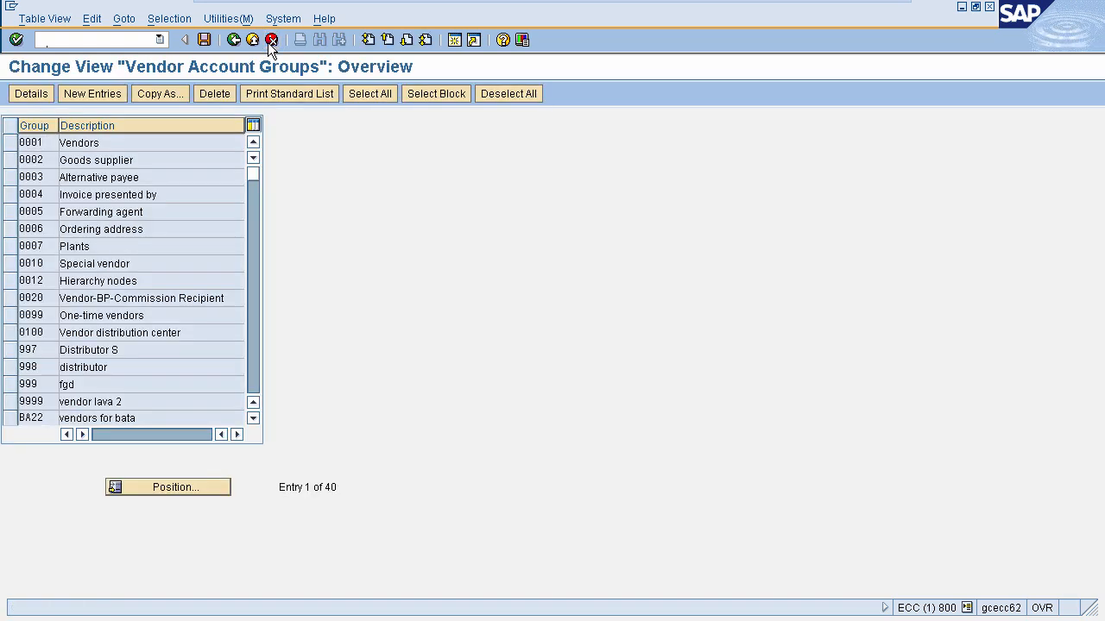
click(267, 43)
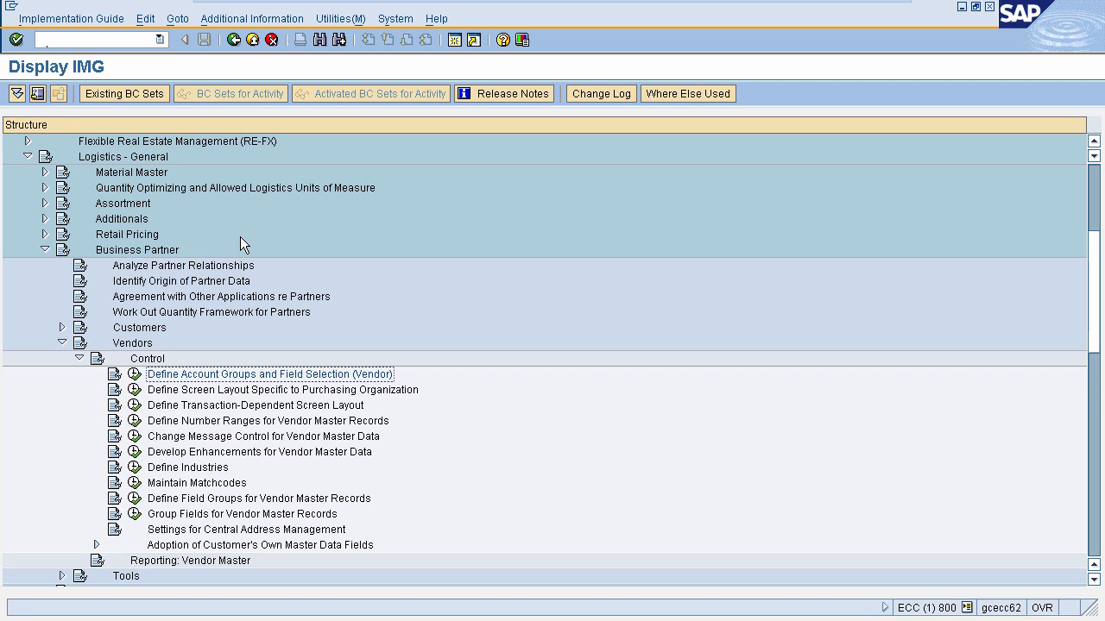
click(138, 156)
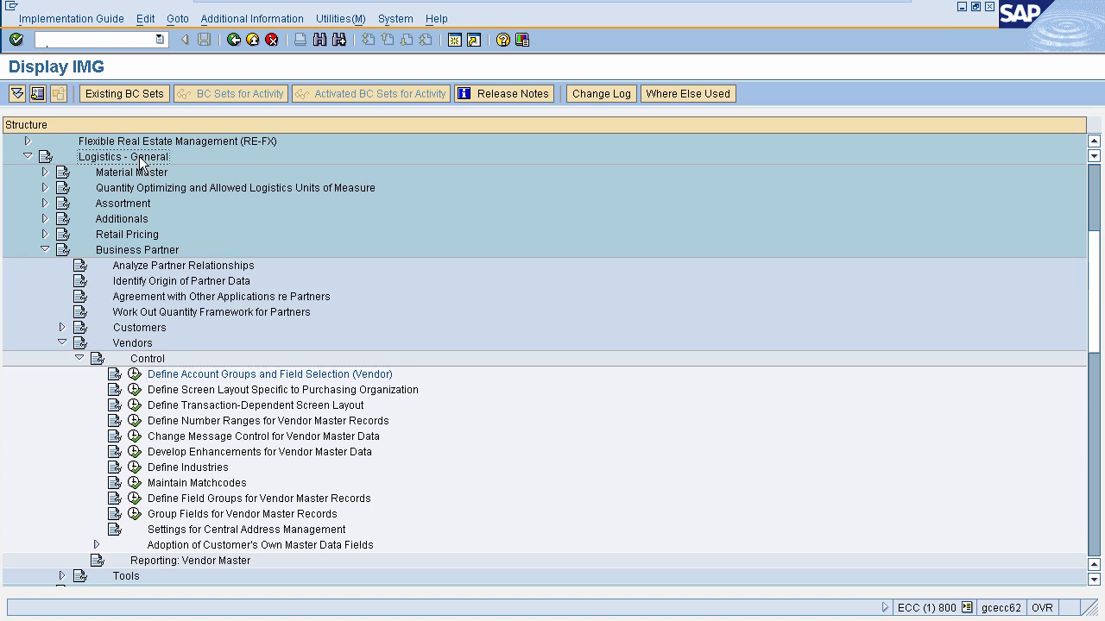
click(121, 253)
click(127, 345)
click(148, 360)
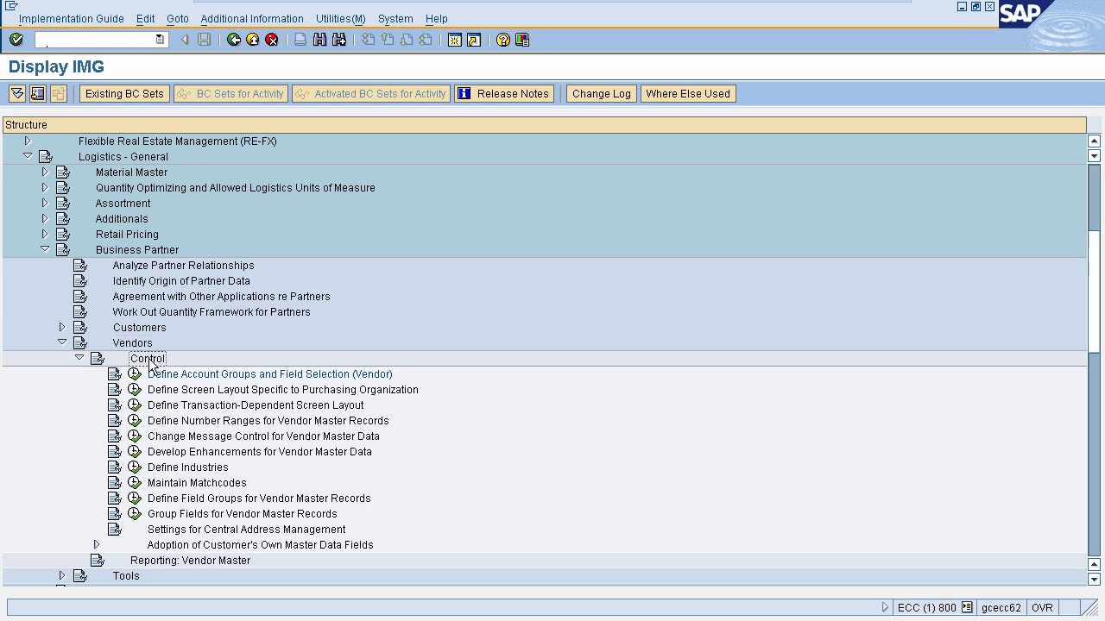
click(134, 422)
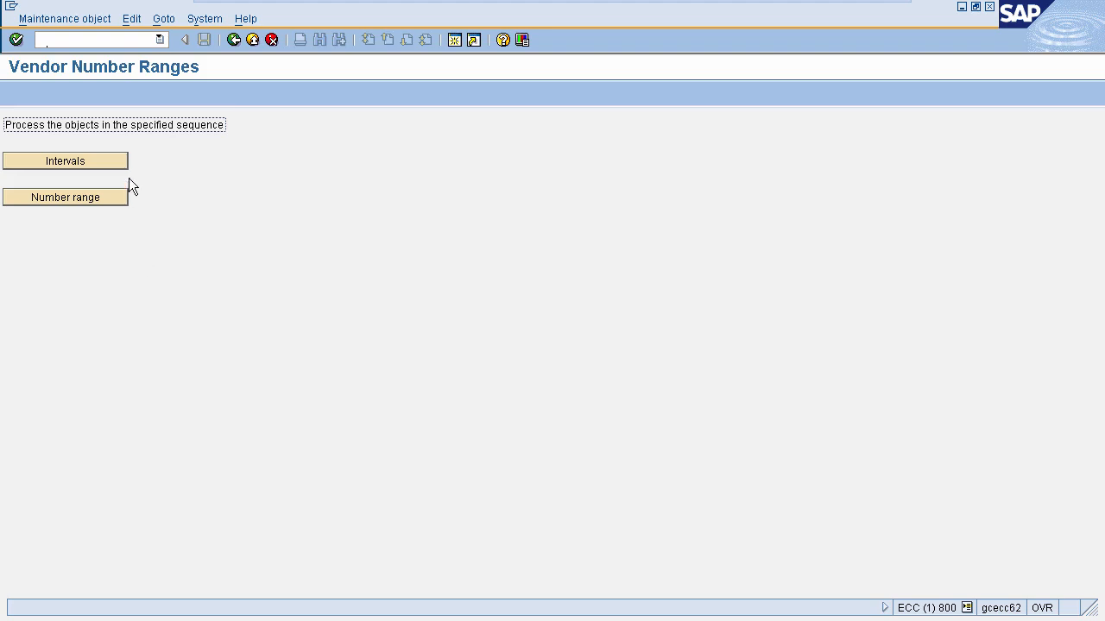
click(92, 162)
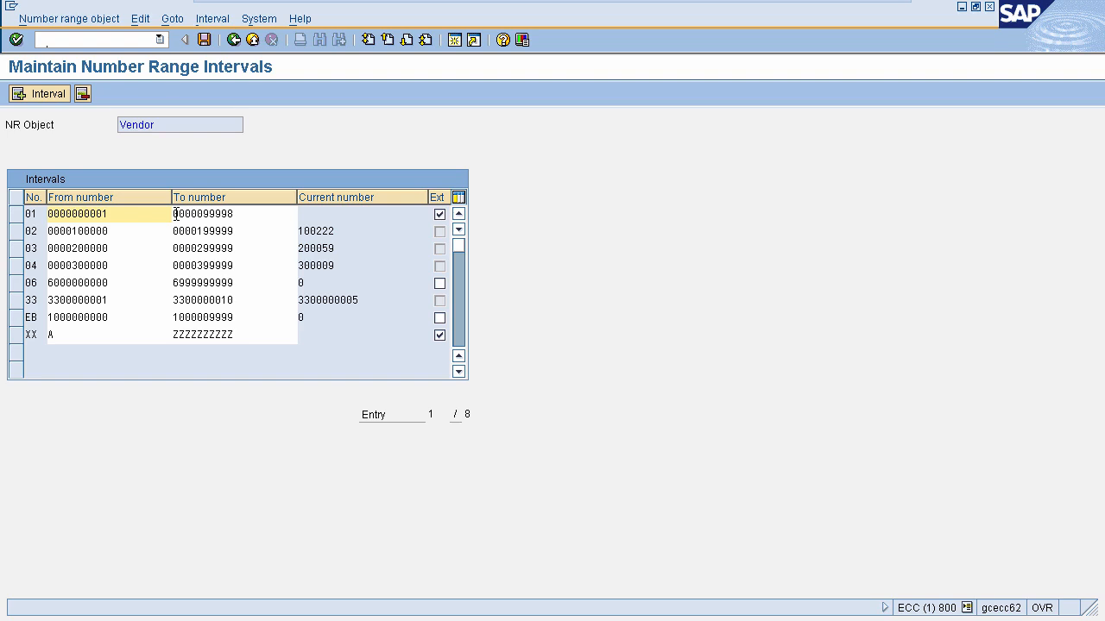
click(237, 214)
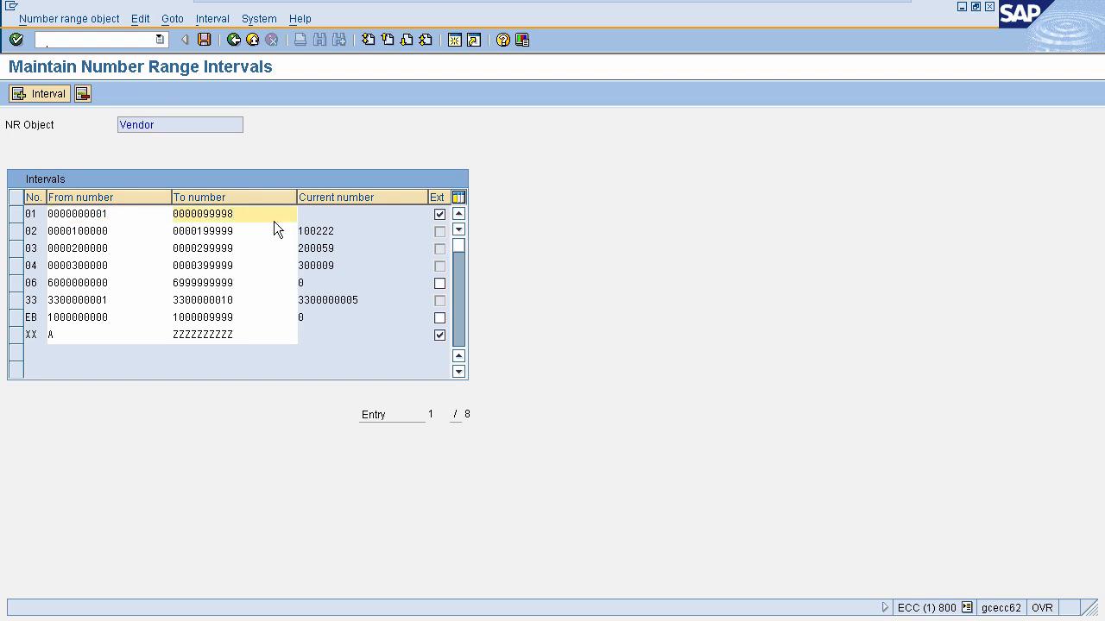
click(322, 231)
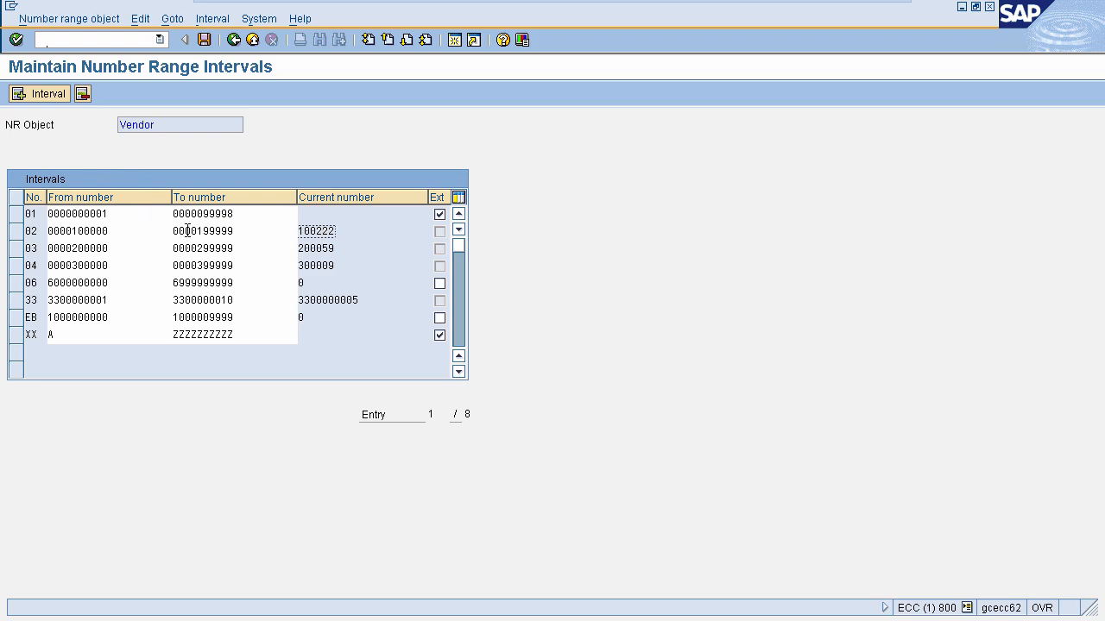
click(236, 231)
key(BackSpace)
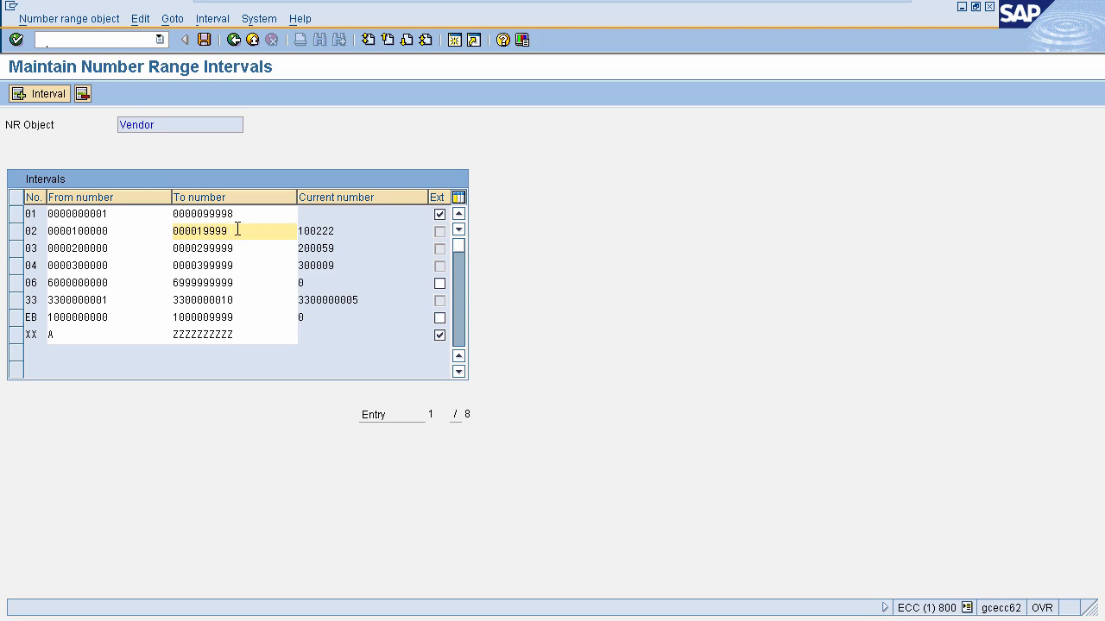
text(8)
click(201, 40)
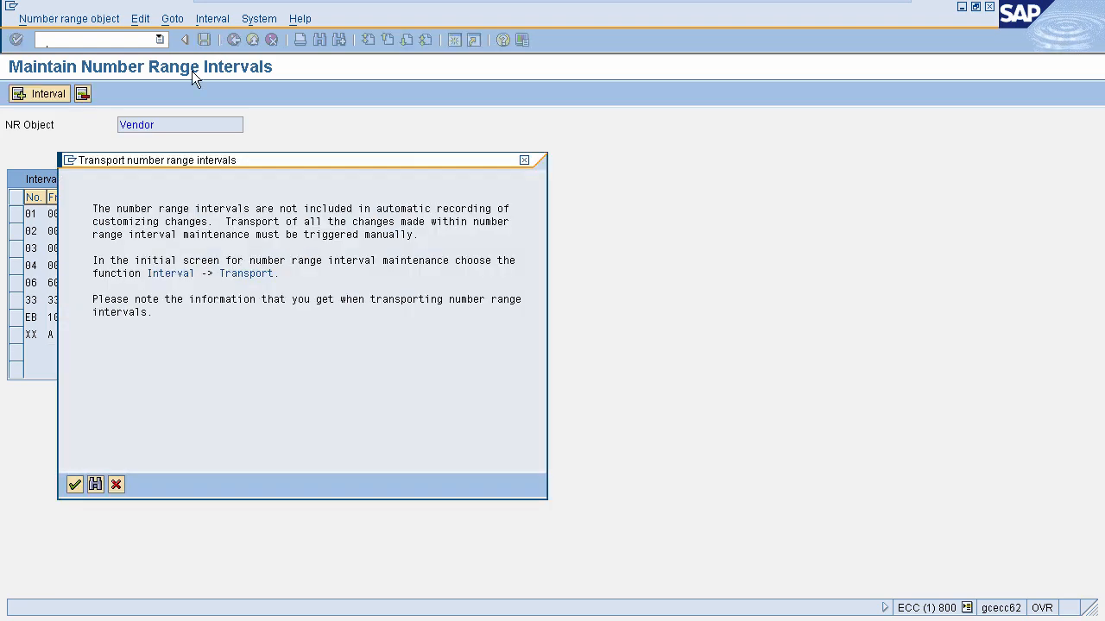
click(74, 485)
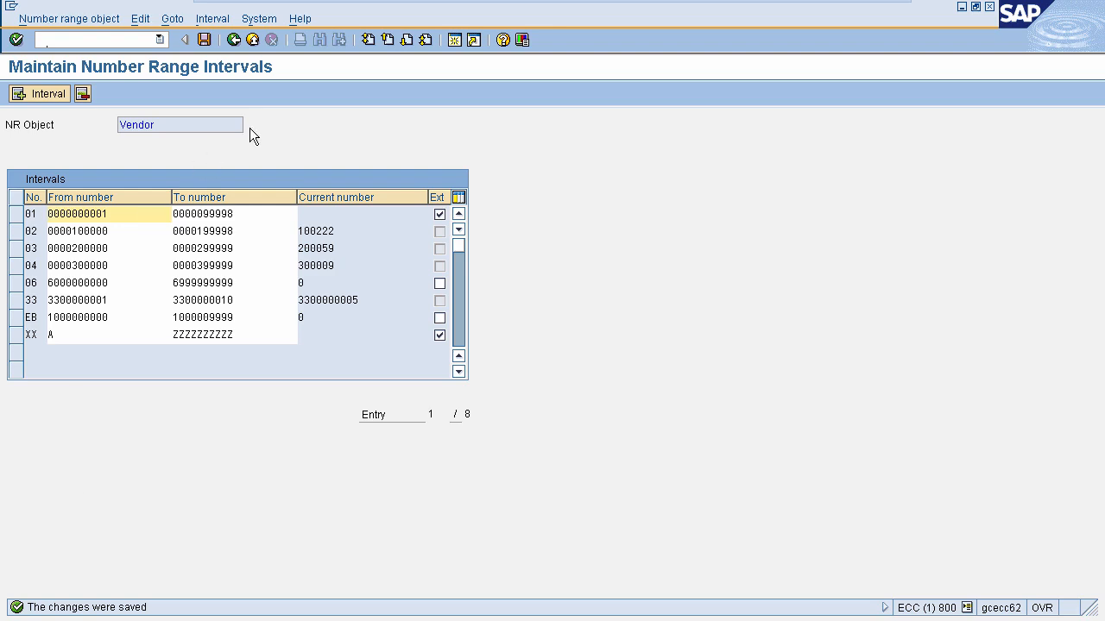
- Open the assignment of vendor account groups to number ranges and position the list at account group 997
click(231, 43)
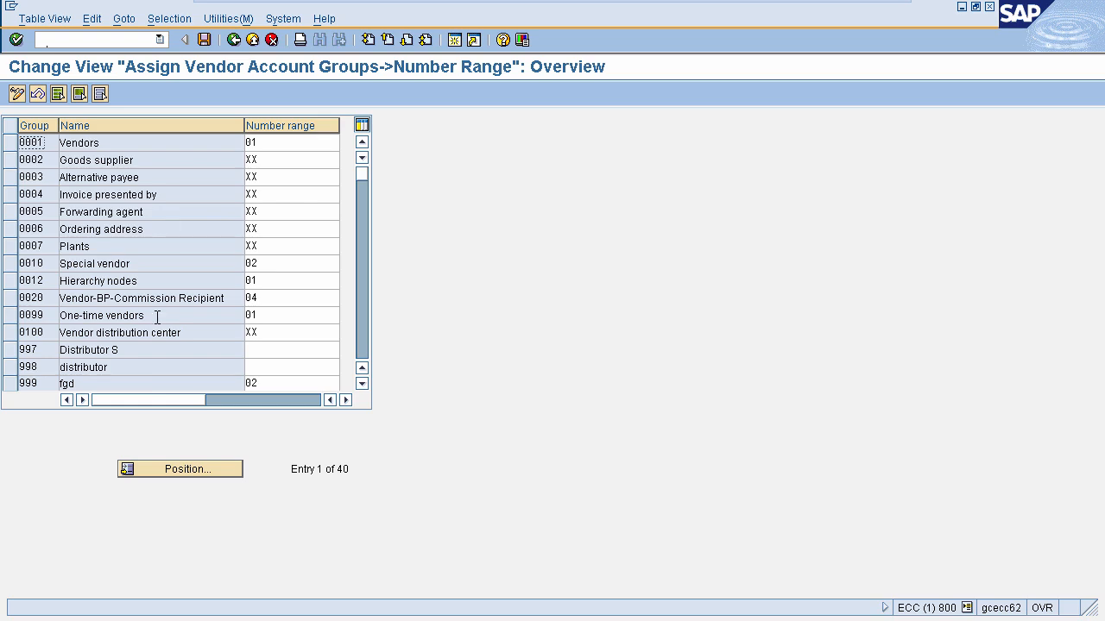
click(189, 464)
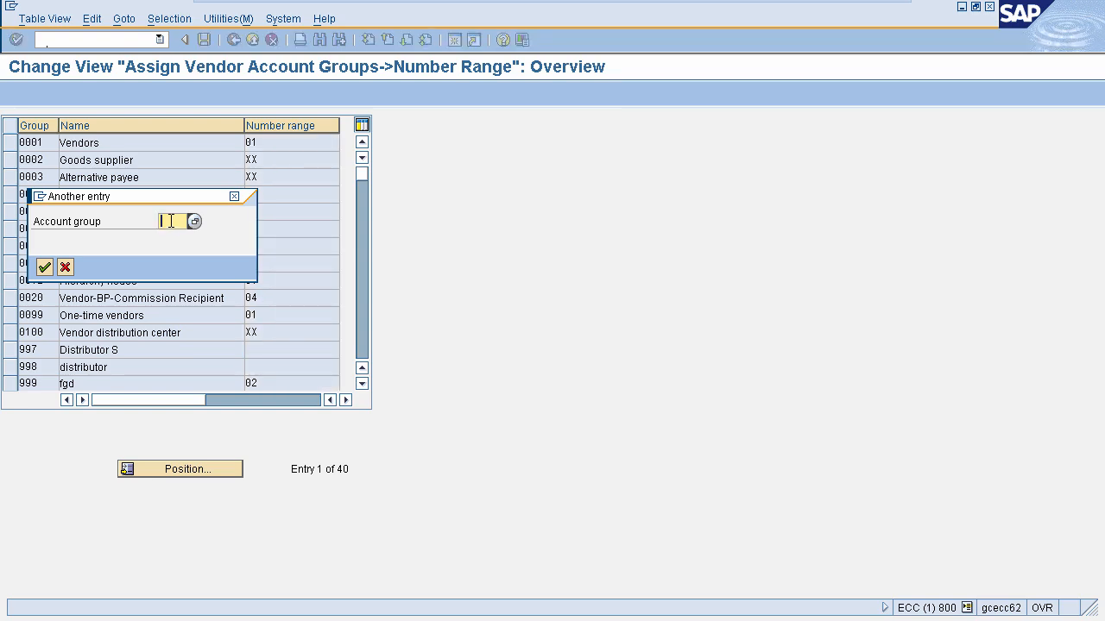
text(997)
click(44, 268)
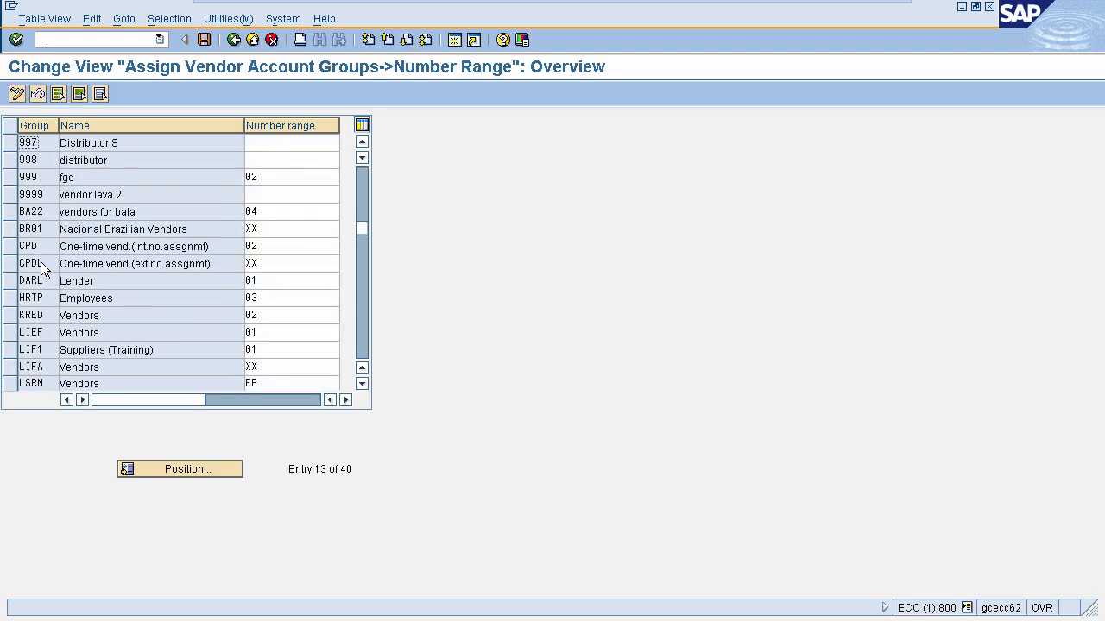
- Assign number range 02 to Distributor S, save under the proposed customizing request and return to the IMG structure
click(271, 143)
text(02)
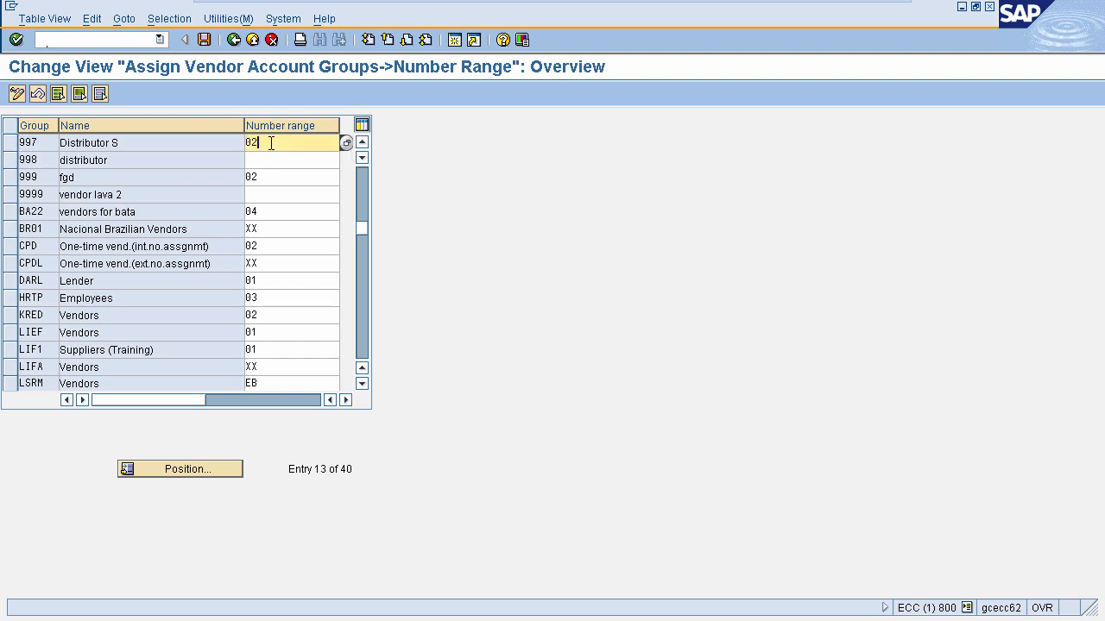
click(203, 42)
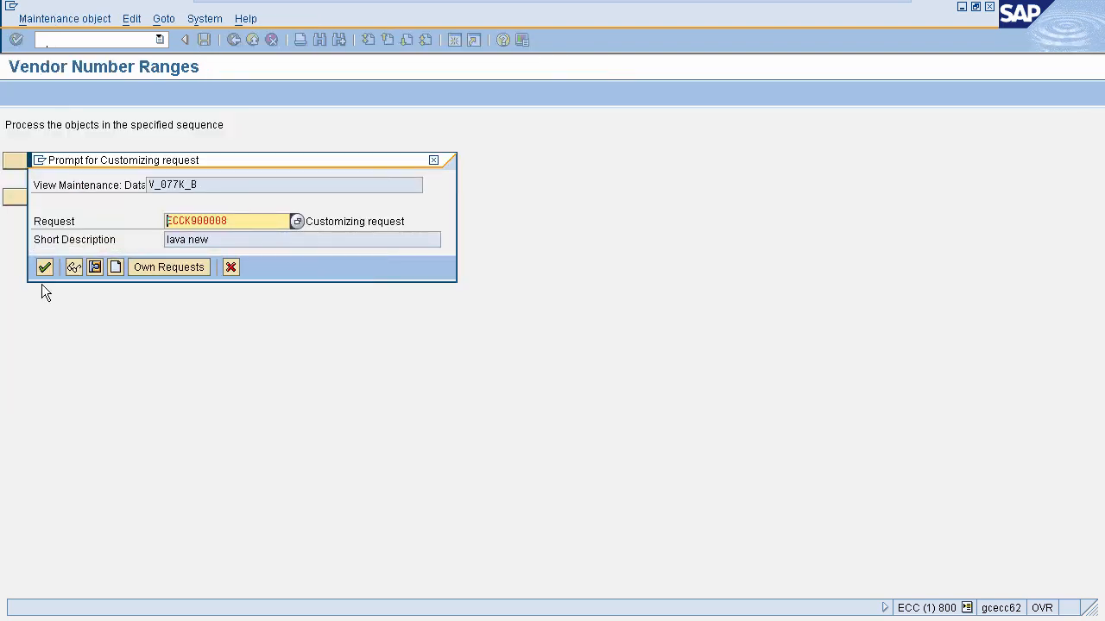
click(44, 268)
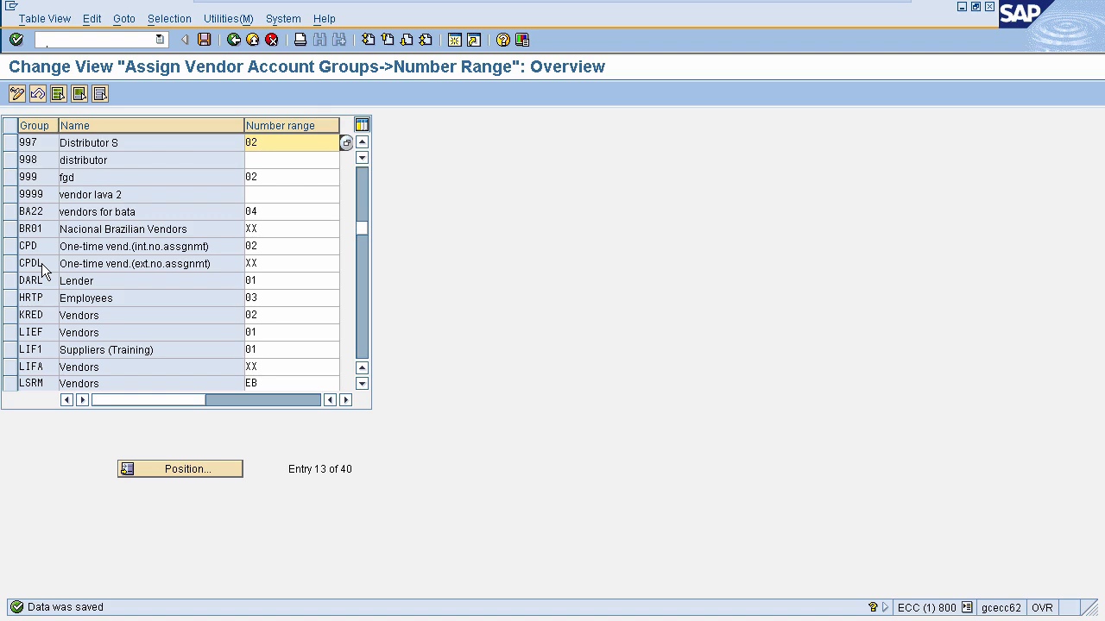
click(269, 41)
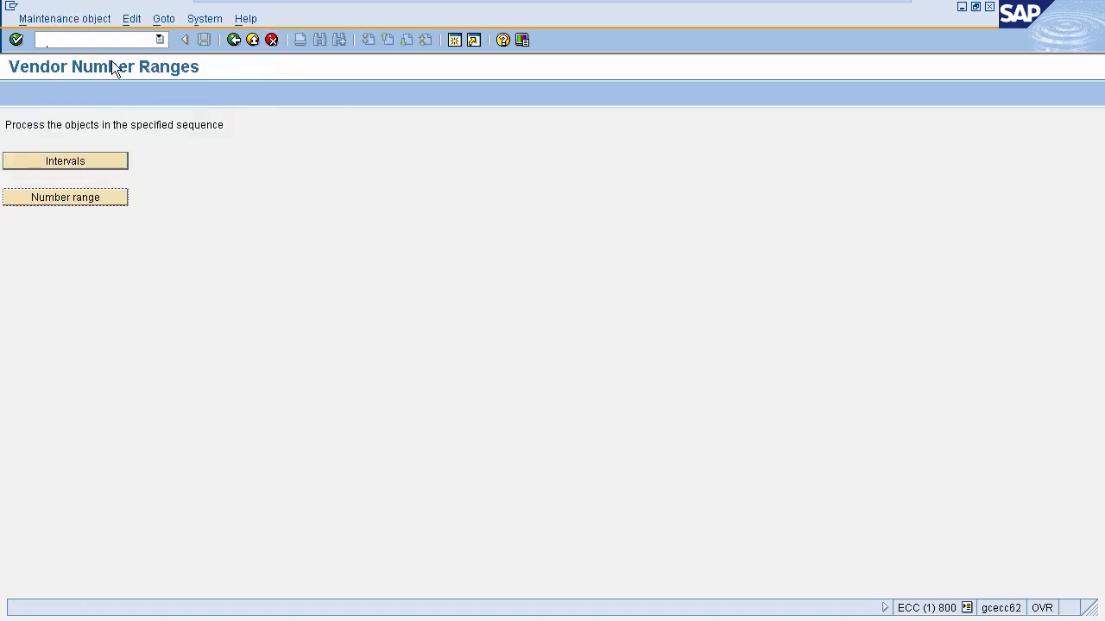
click(270, 41)
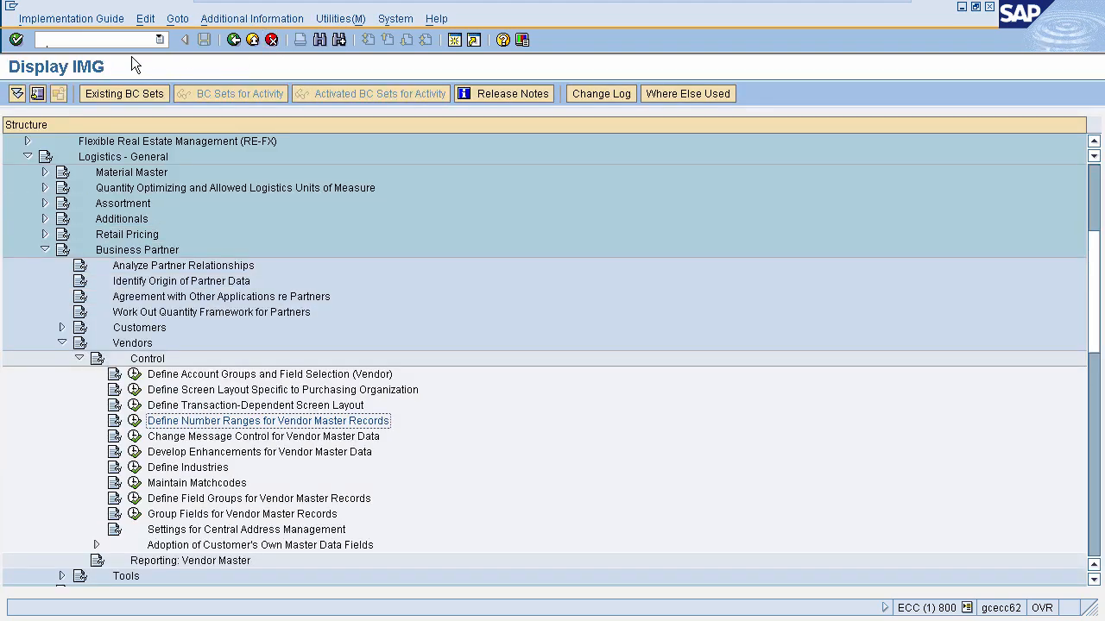
- View the Create Vendor initial screen using transaction /nxk01, and exit to SAP Easy Access
click(103, 38)
text(/)
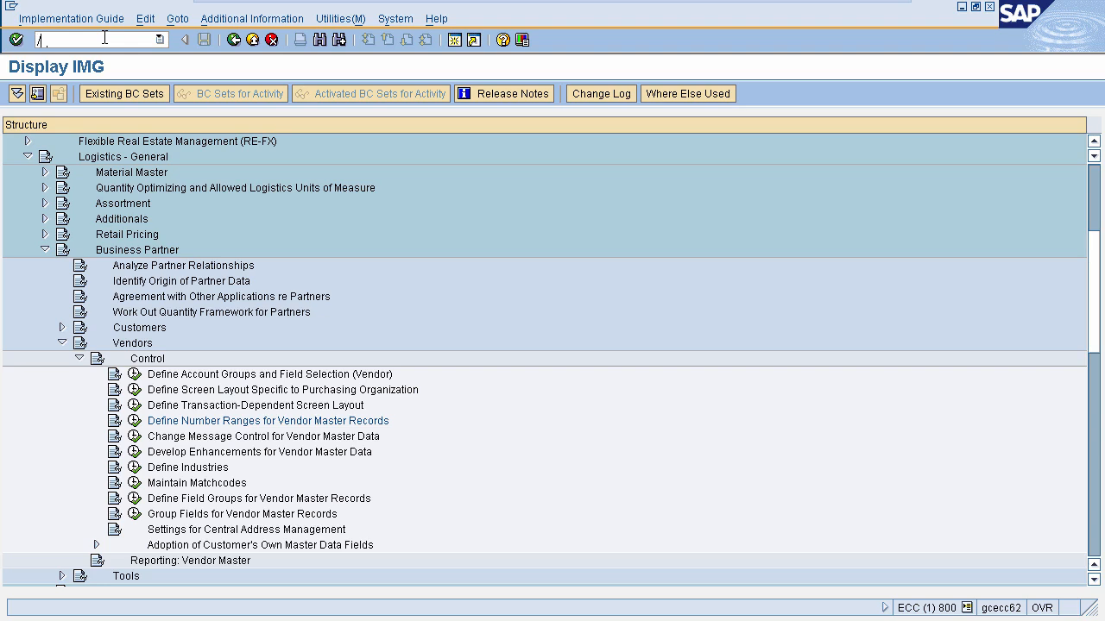
text(nxk01)
key(Return)
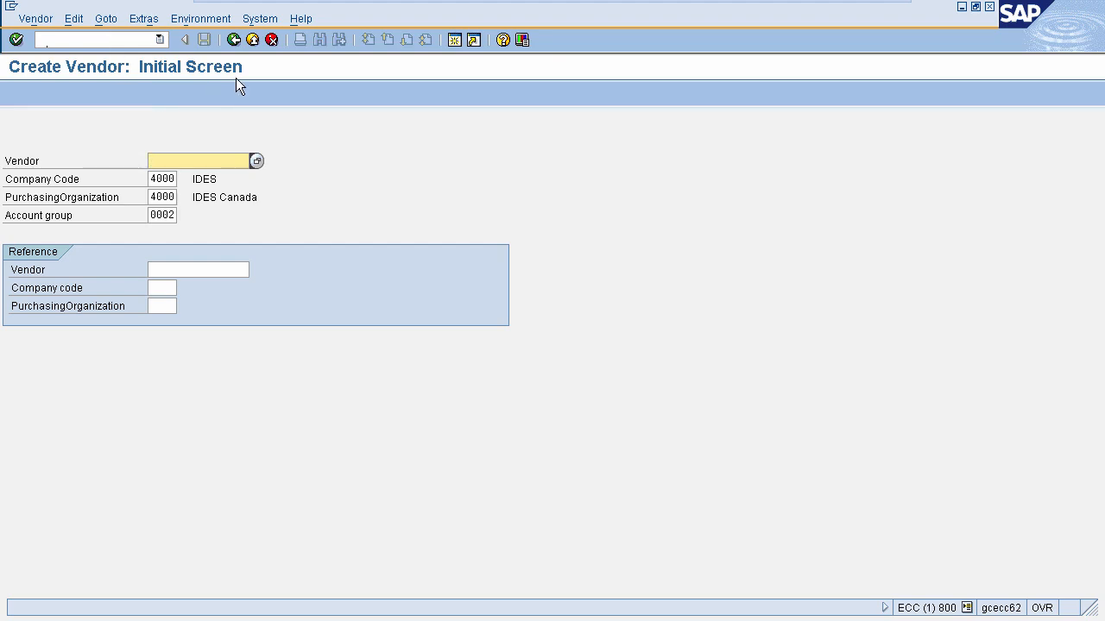
click(271, 41)
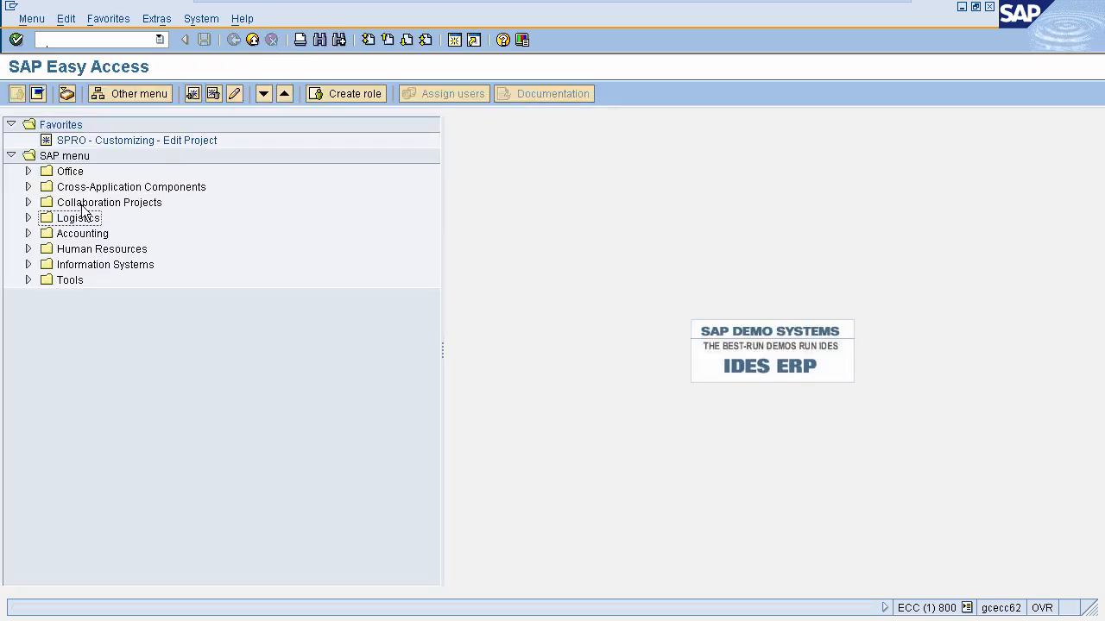
- Open XK01 - Create from Logistics > Materials Management > Purchasing > Master Data > Vendor > Central in the SAP menu
click(29, 218)
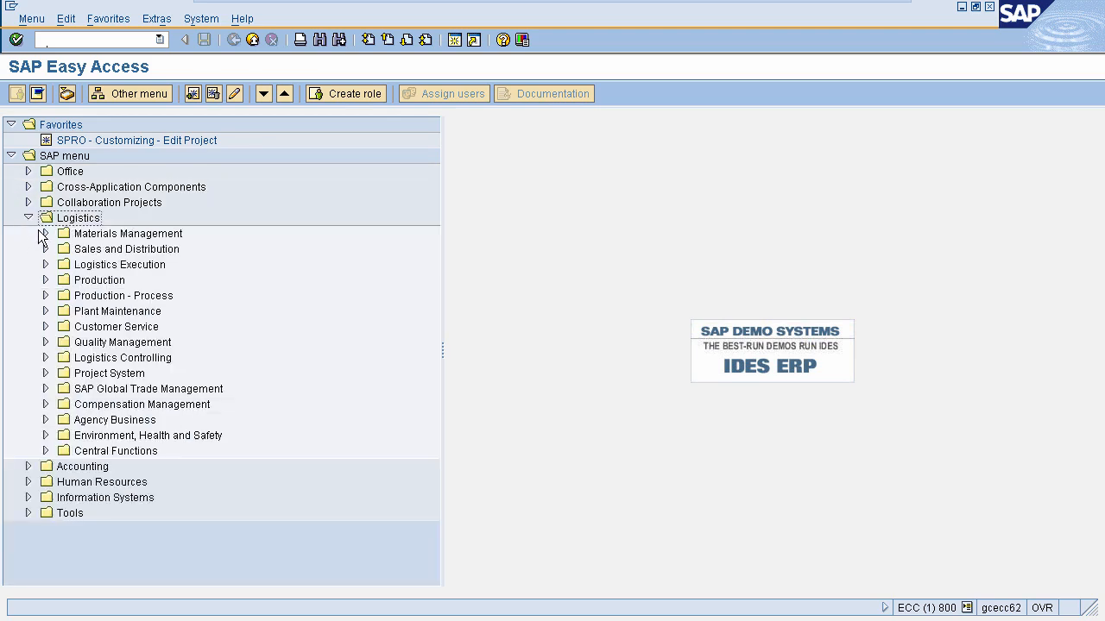
click(46, 234)
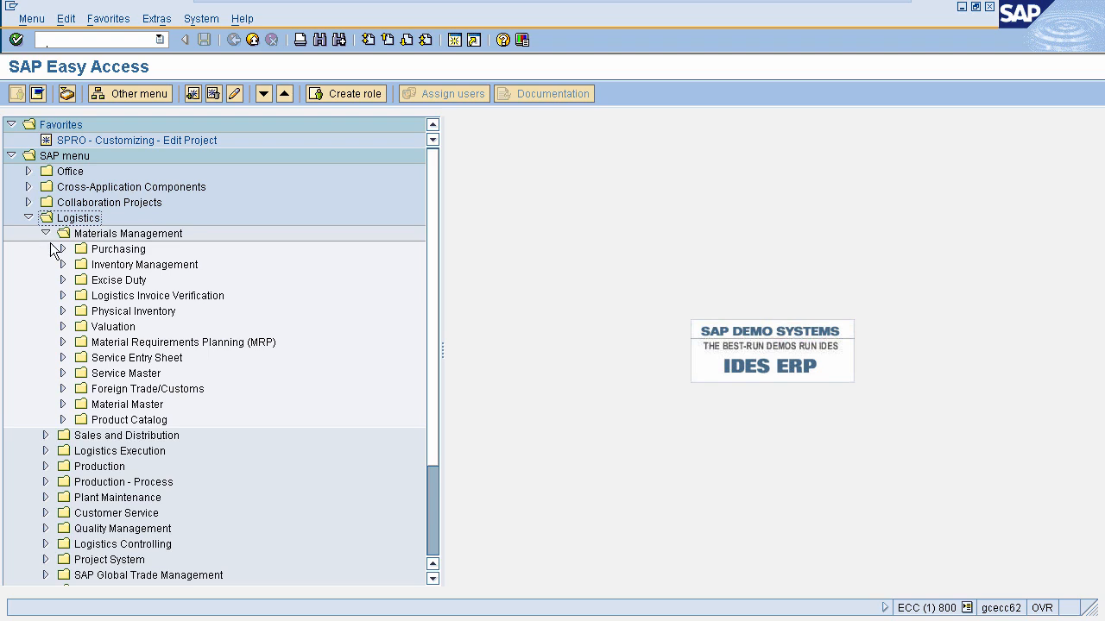
click(62, 250)
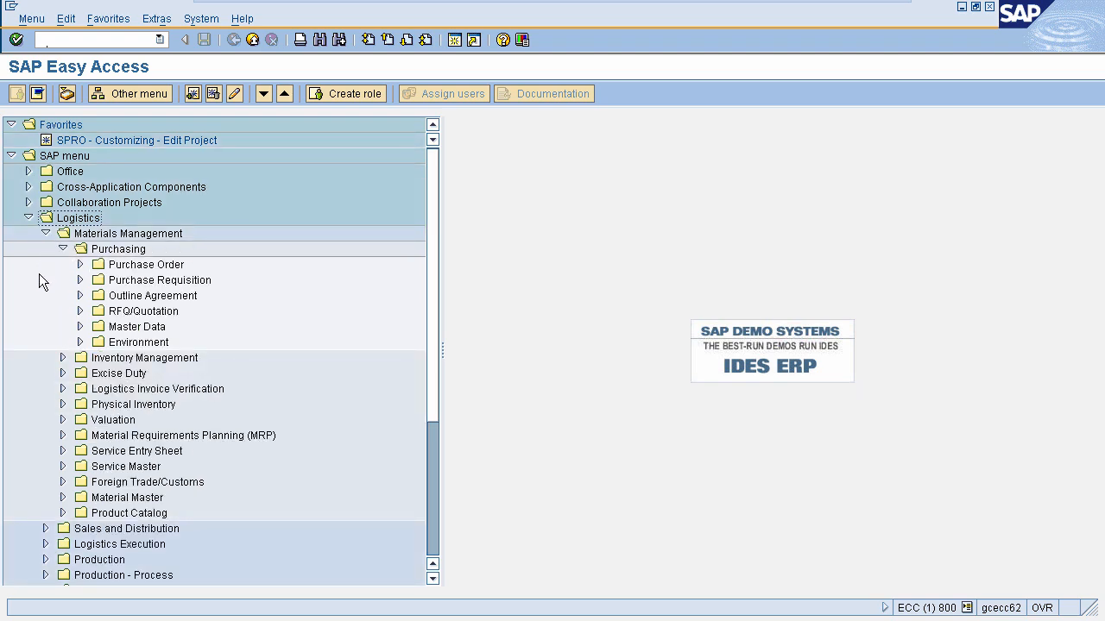
click(80, 327)
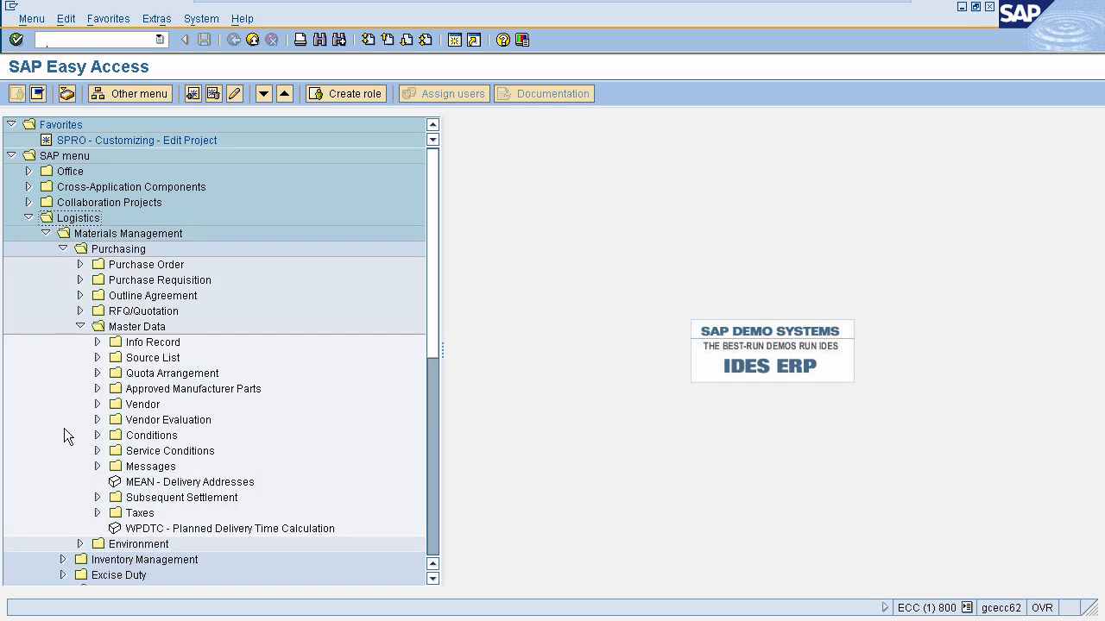
click(97, 403)
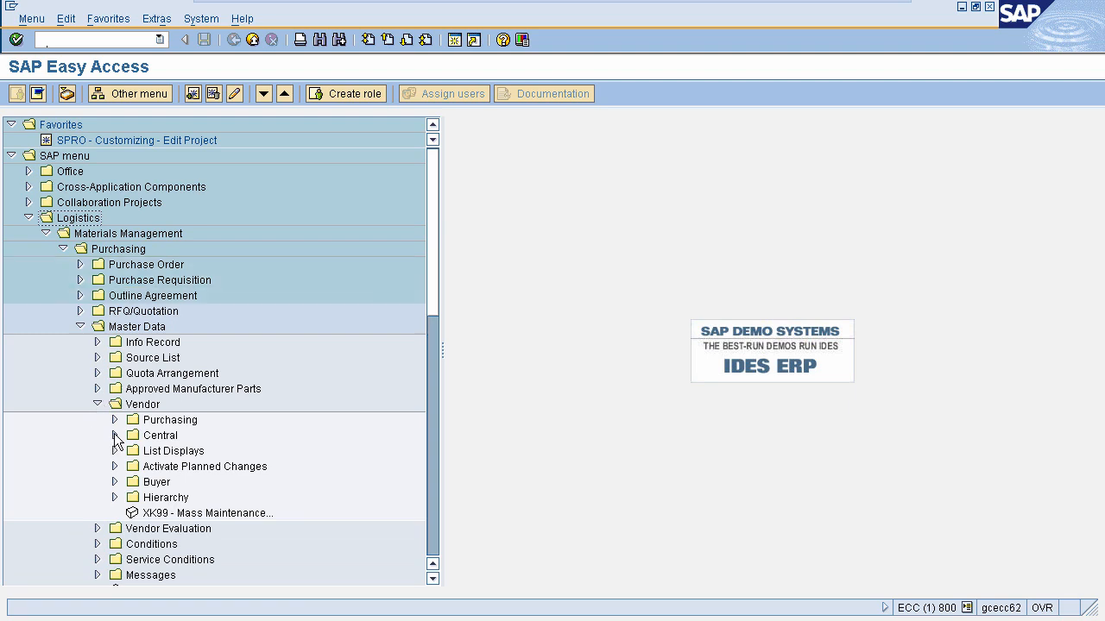
click(114, 435)
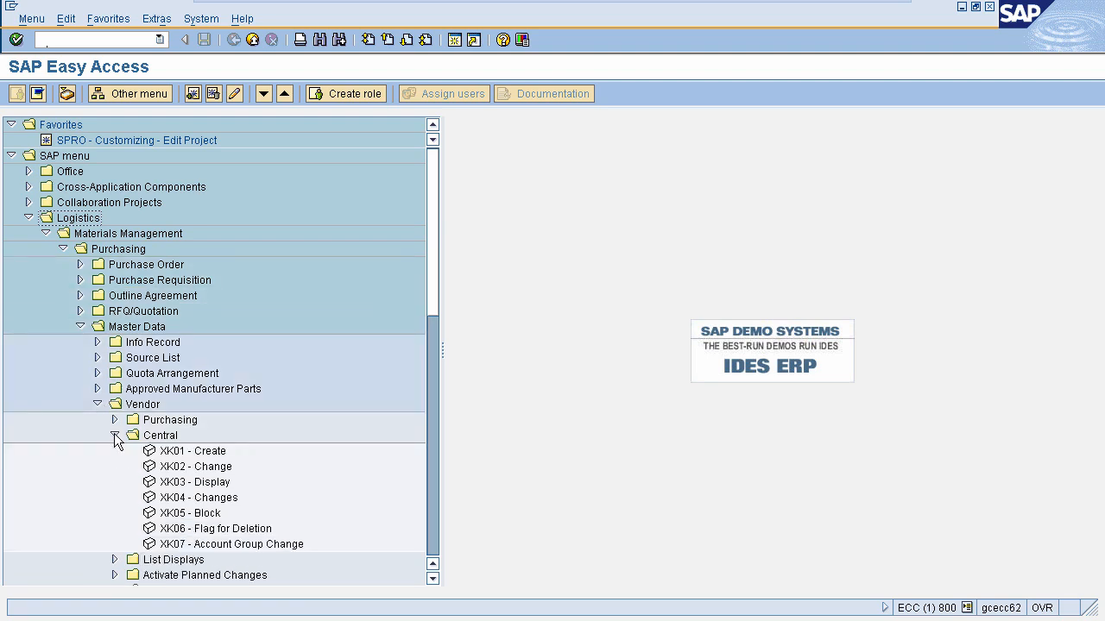
double_click(172, 454)
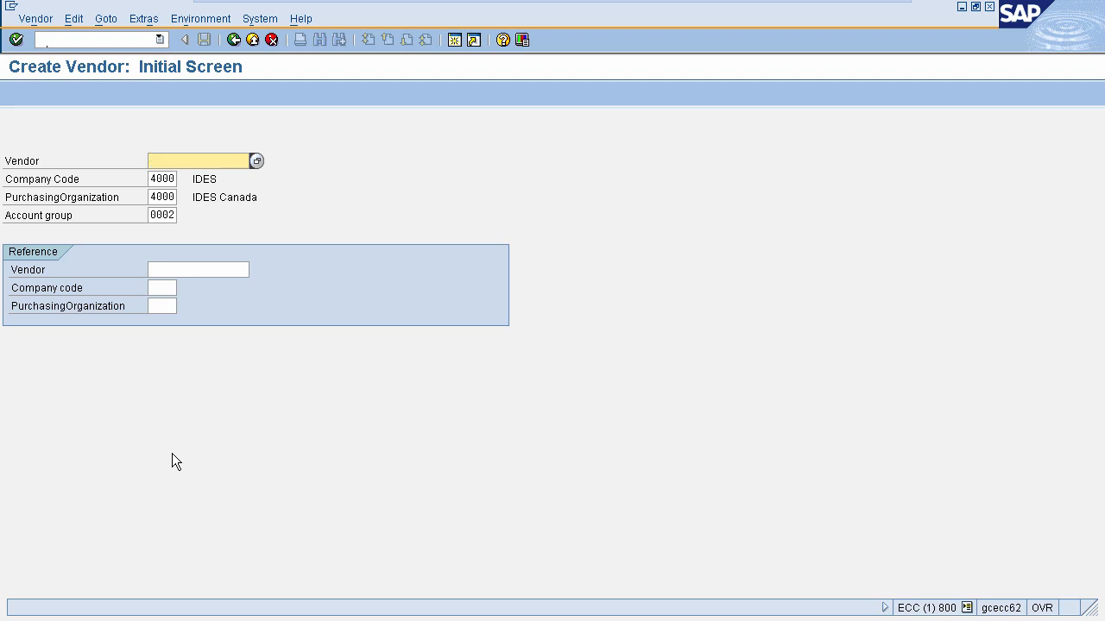
- Start vendor STEELCO, keeping company code 4000, purchasing organization 4000 and account group 0002, and continue to its address data
click(163, 179)
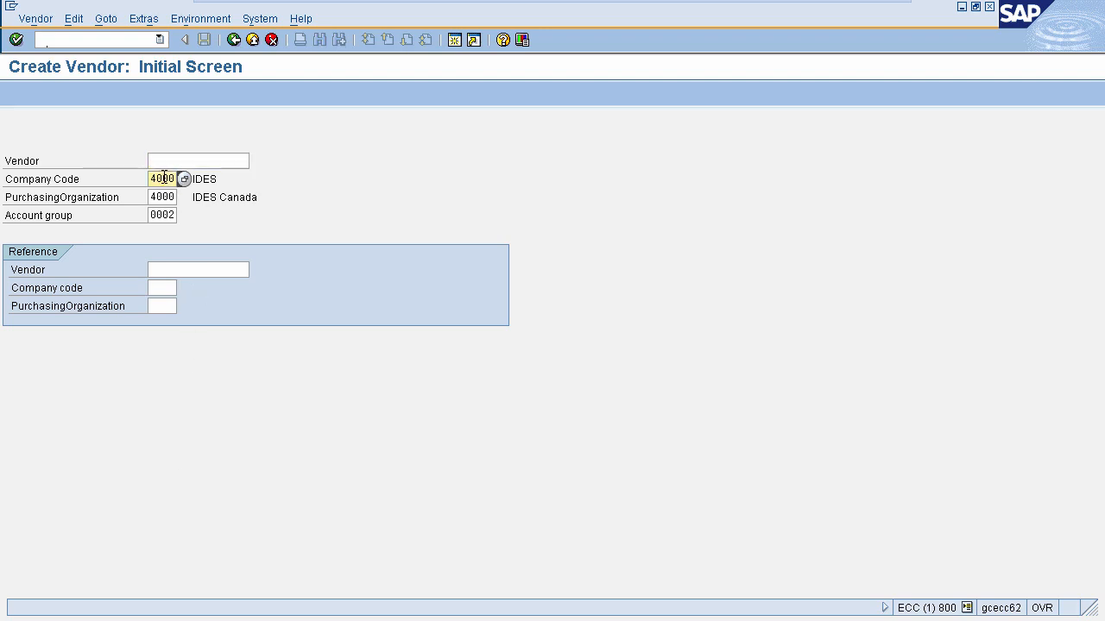
click(160, 197)
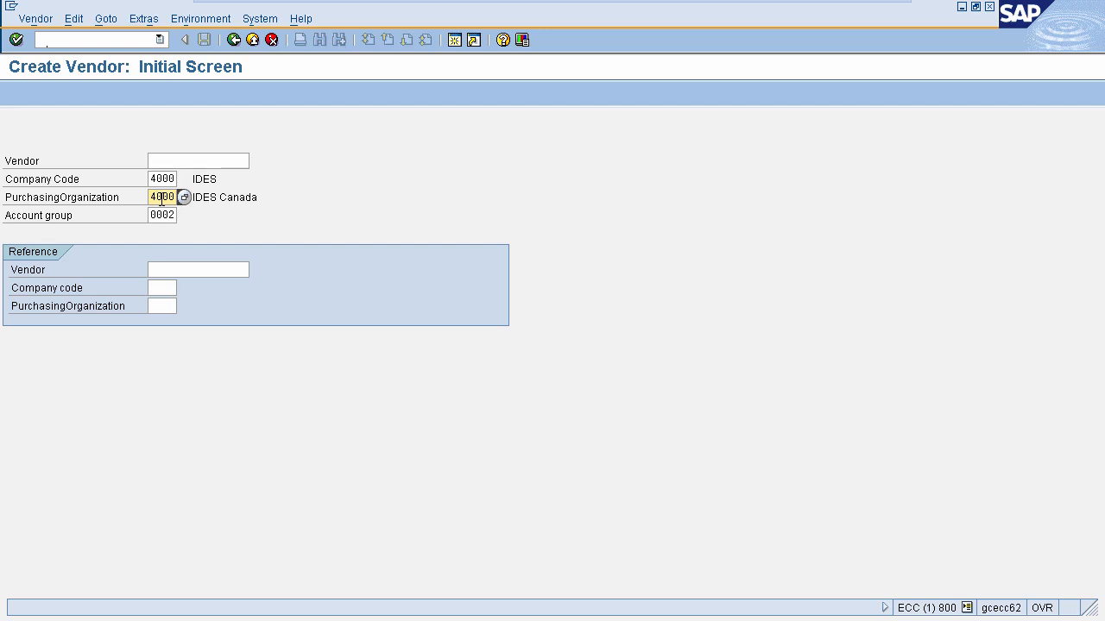
key(Tab)
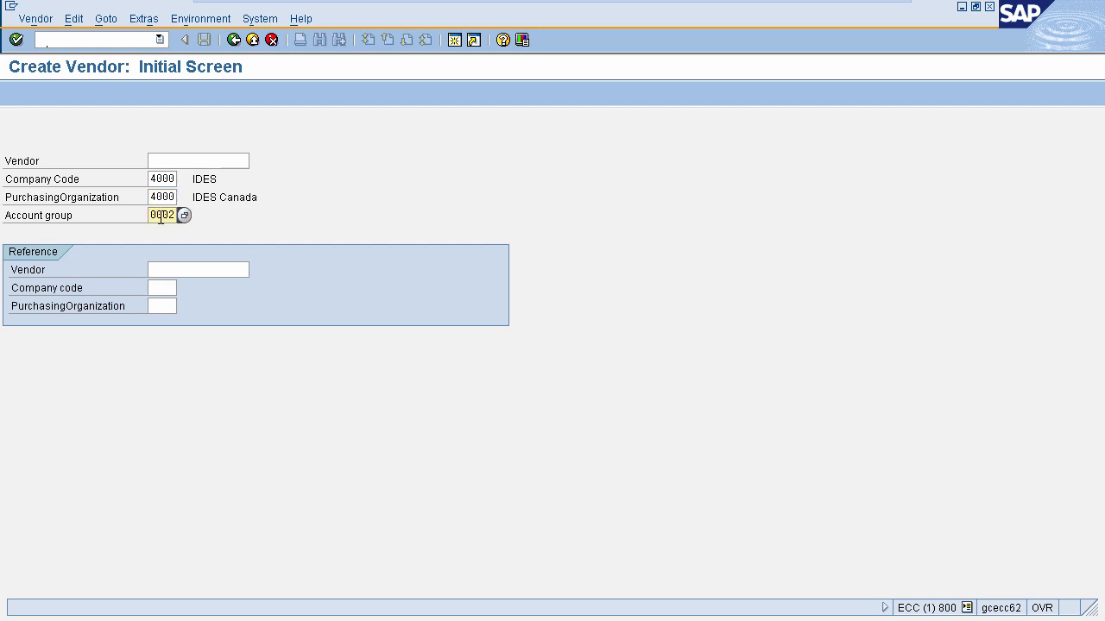
click(177, 163)
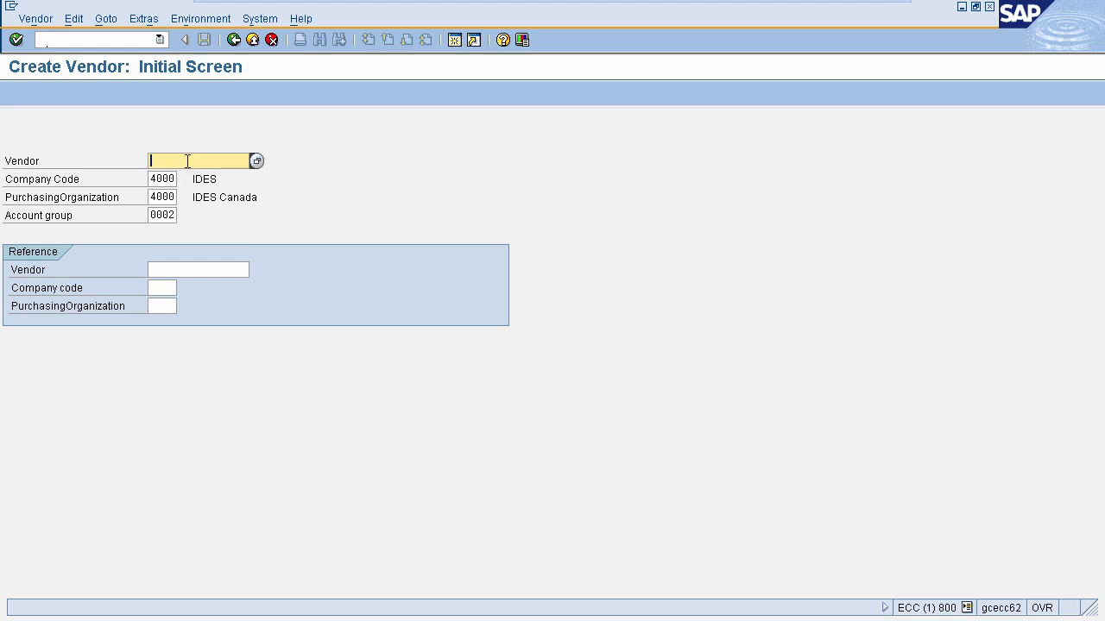
text(Steelo)
key(BackSpace)
text(Co)
key(Return)
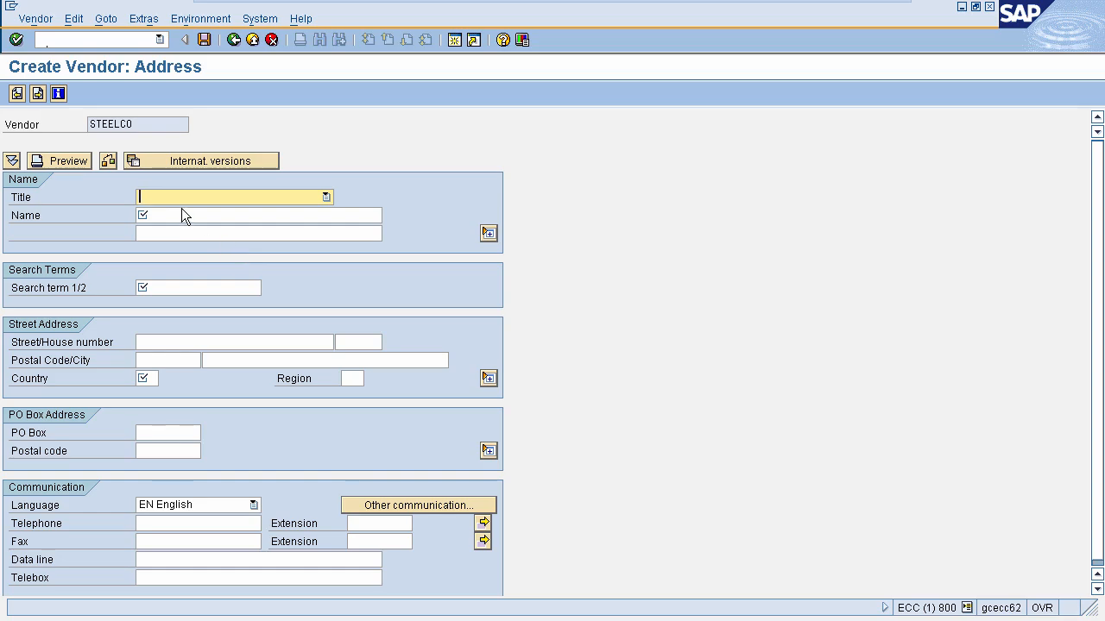
- Enter the name steel corporation, search term steel, the street address, postal code and country AE, and continue to the accounting information
click(156, 218)
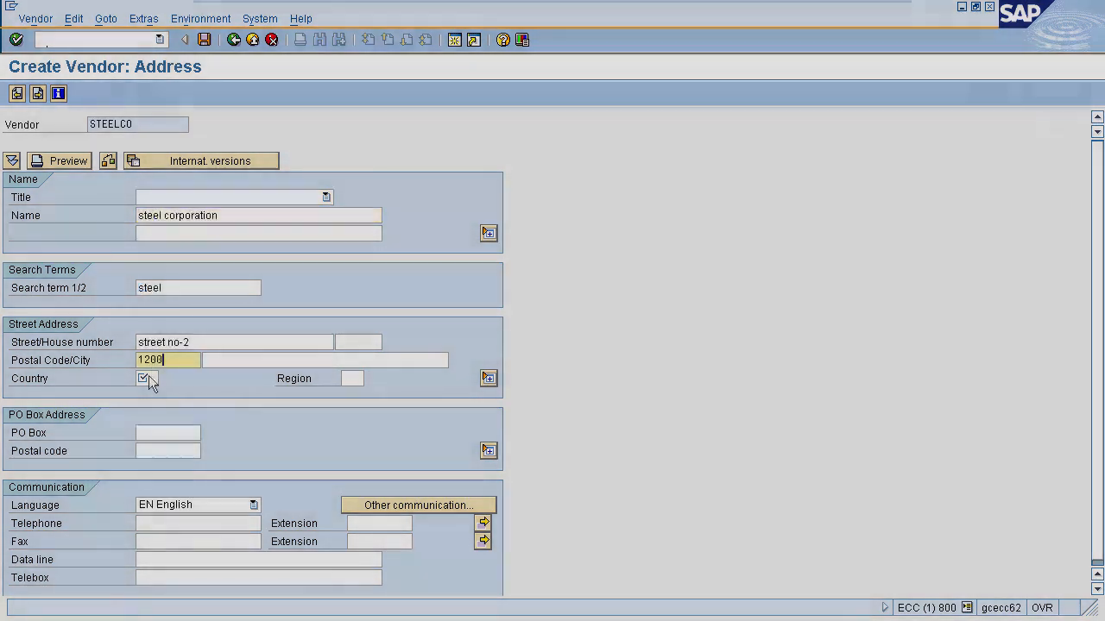
click(148, 378)
text(ae)
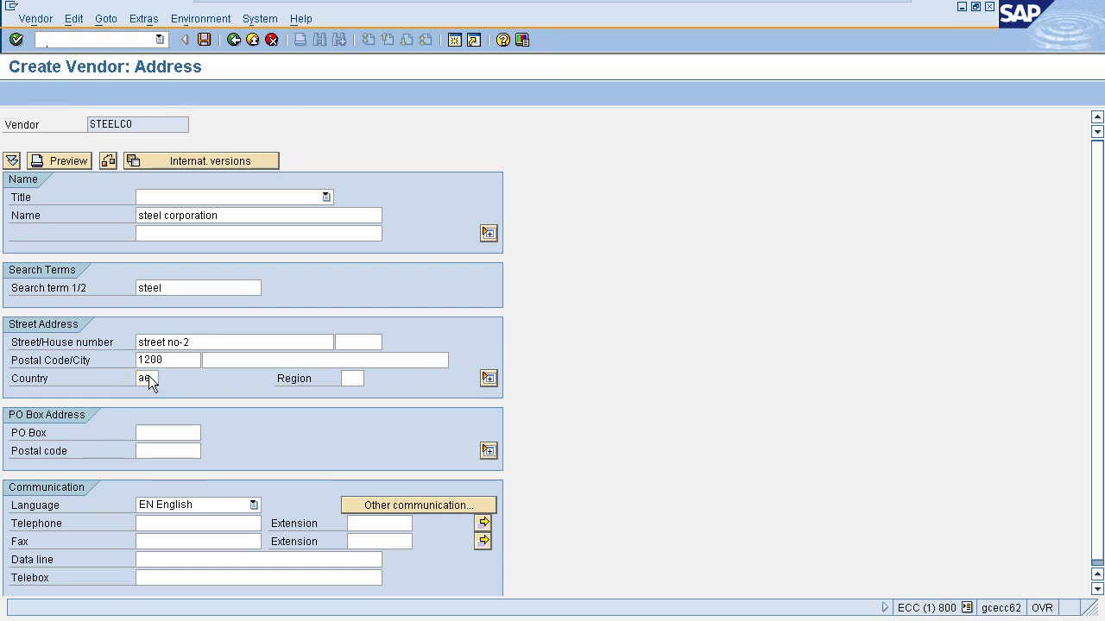
key(Return)
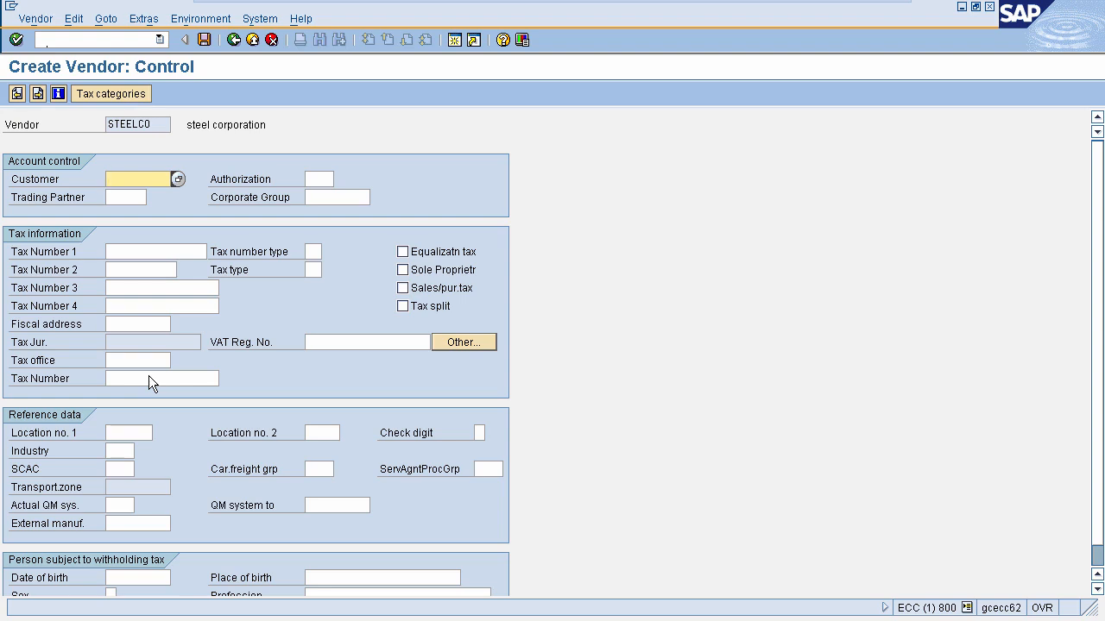
key(Return)
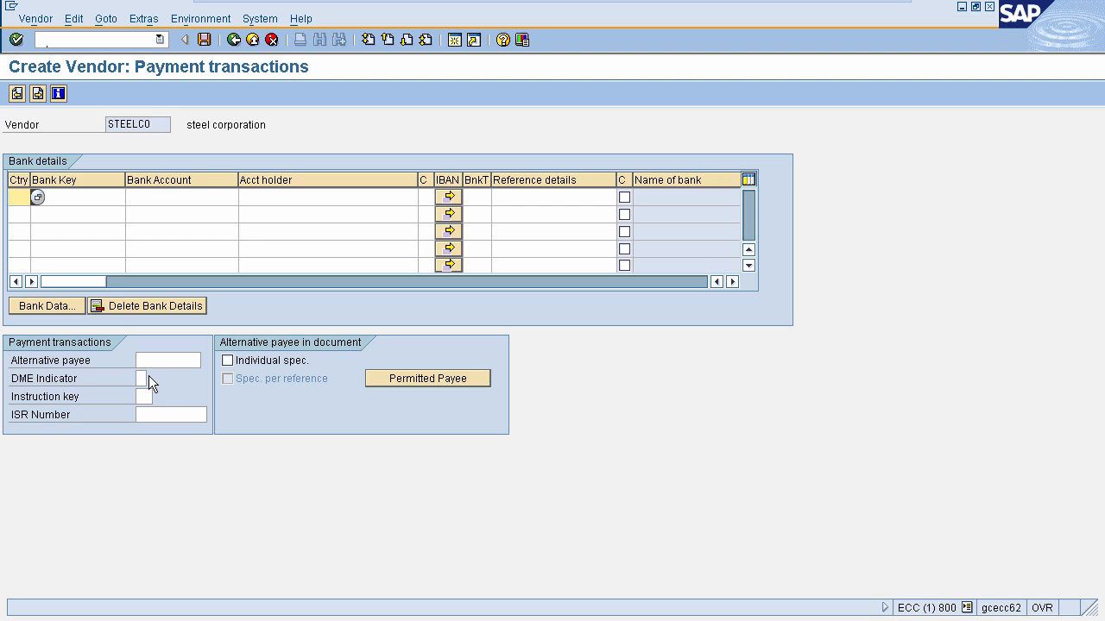
key(Return)
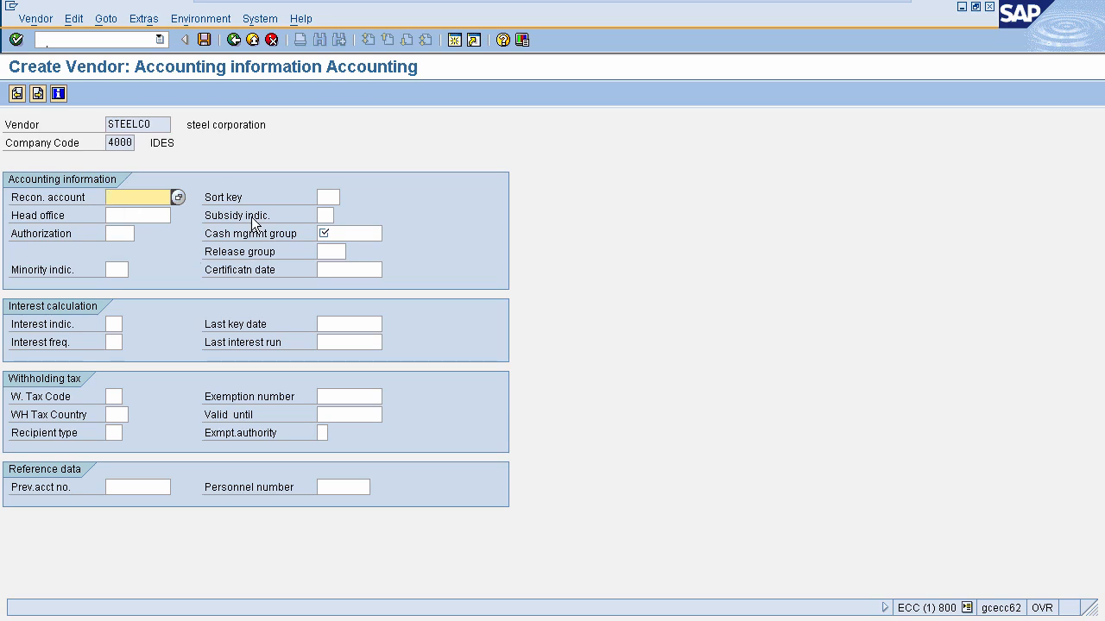
- Set the reconciliation account to 161000 and the cash management group to A2, and save the vendor
click(132, 195)
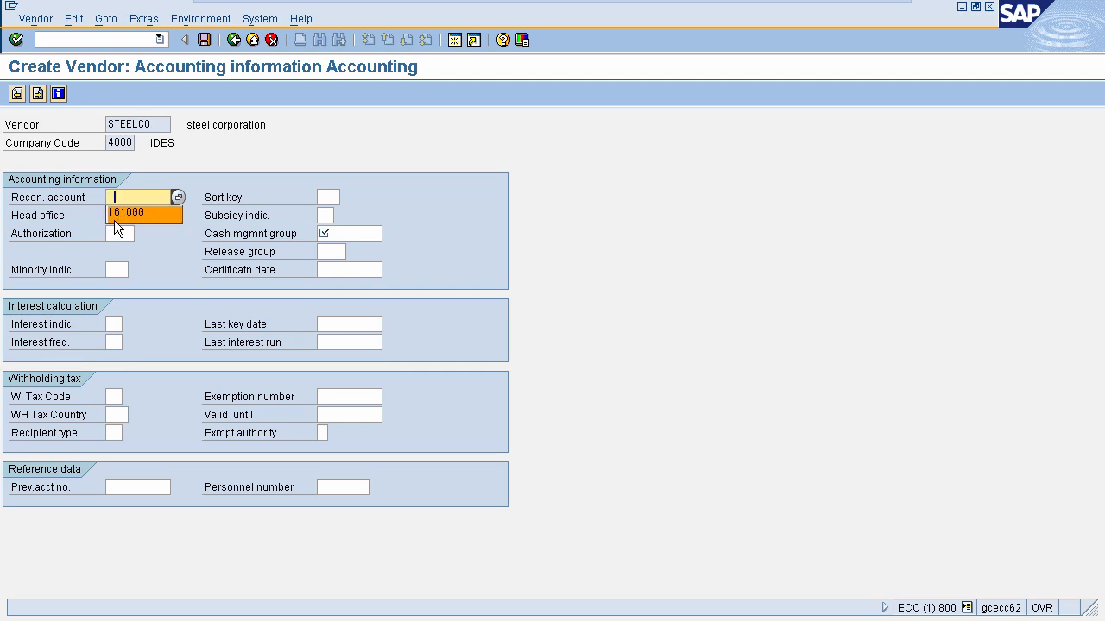
click(114, 220)
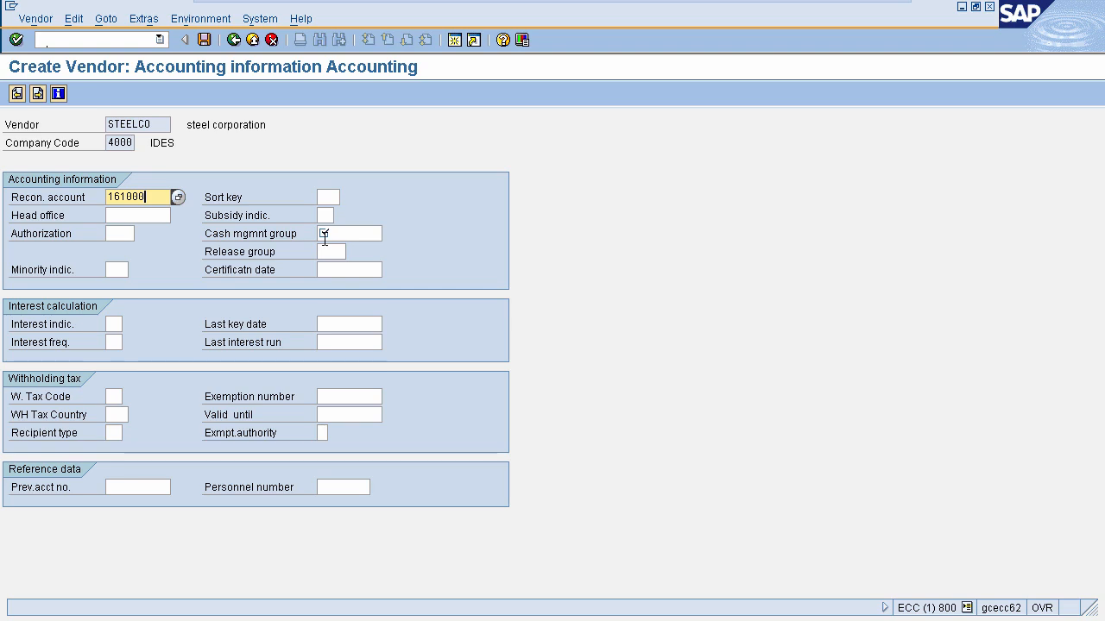
key(Return)
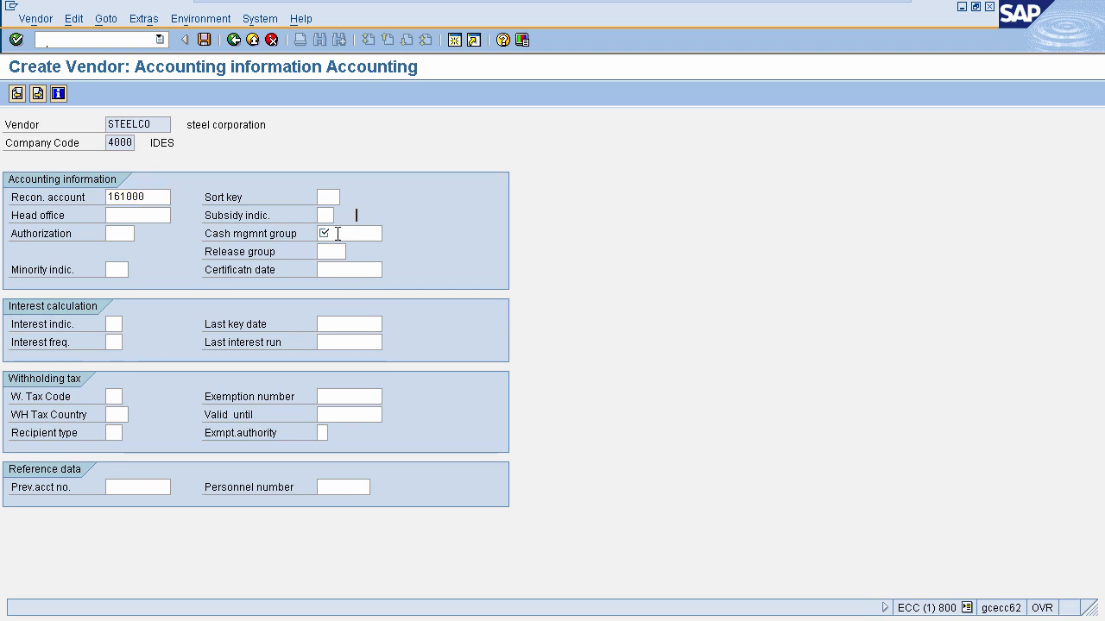
click(338, 233)
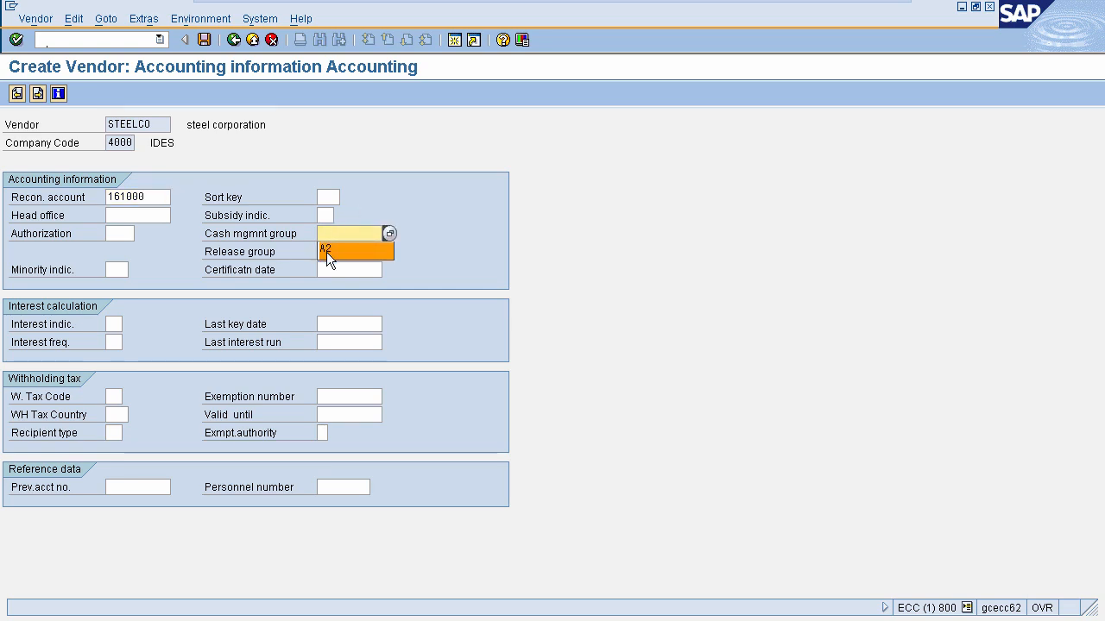
click(326, 251)
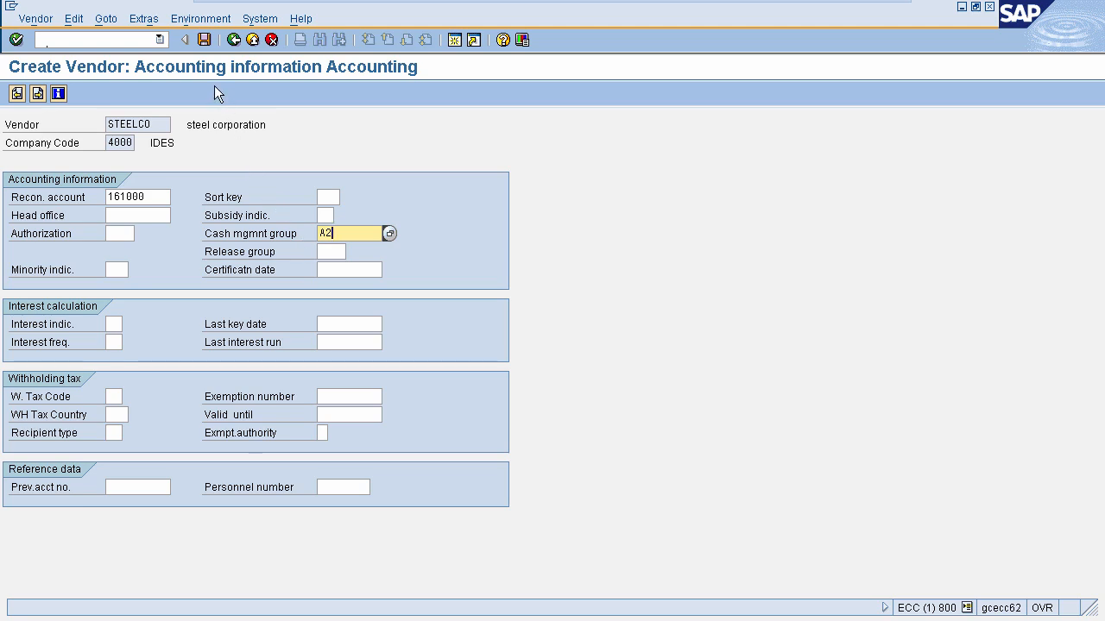
click(204, 40)
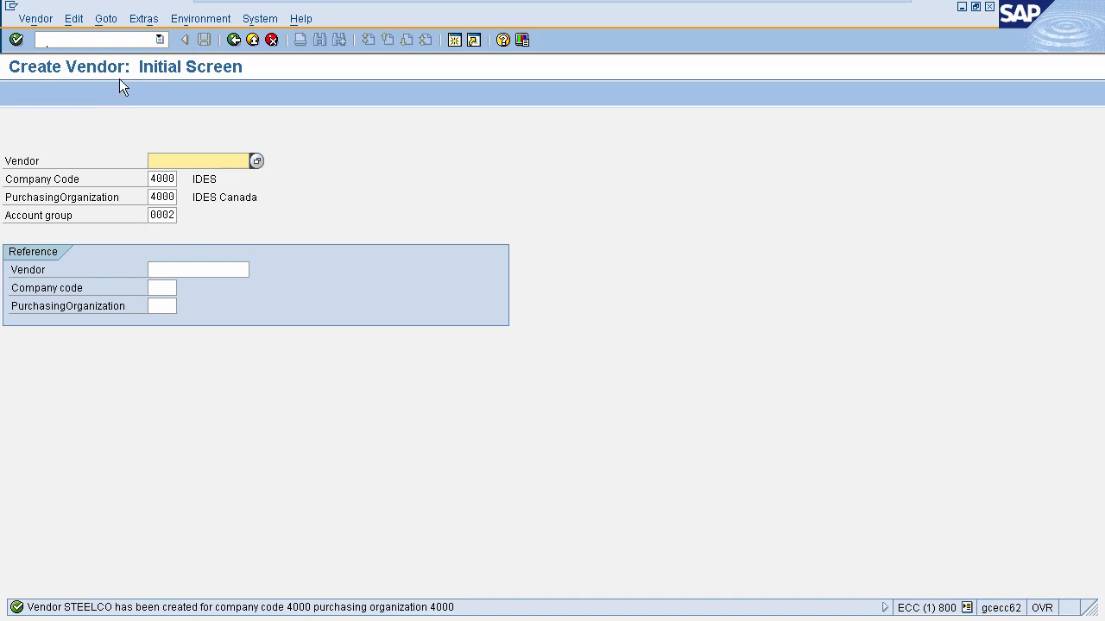
- Open the address data of vendor STEELCO in change mode using transaction /nxk02
click(76, 40)
text(/)
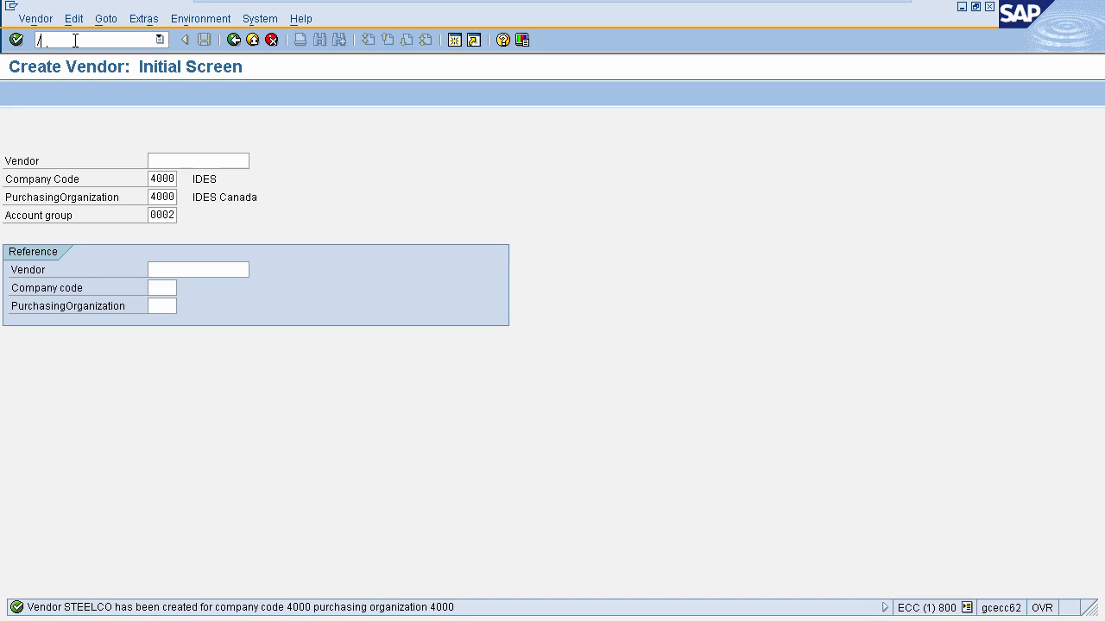
text(nxk02)
key(Return)
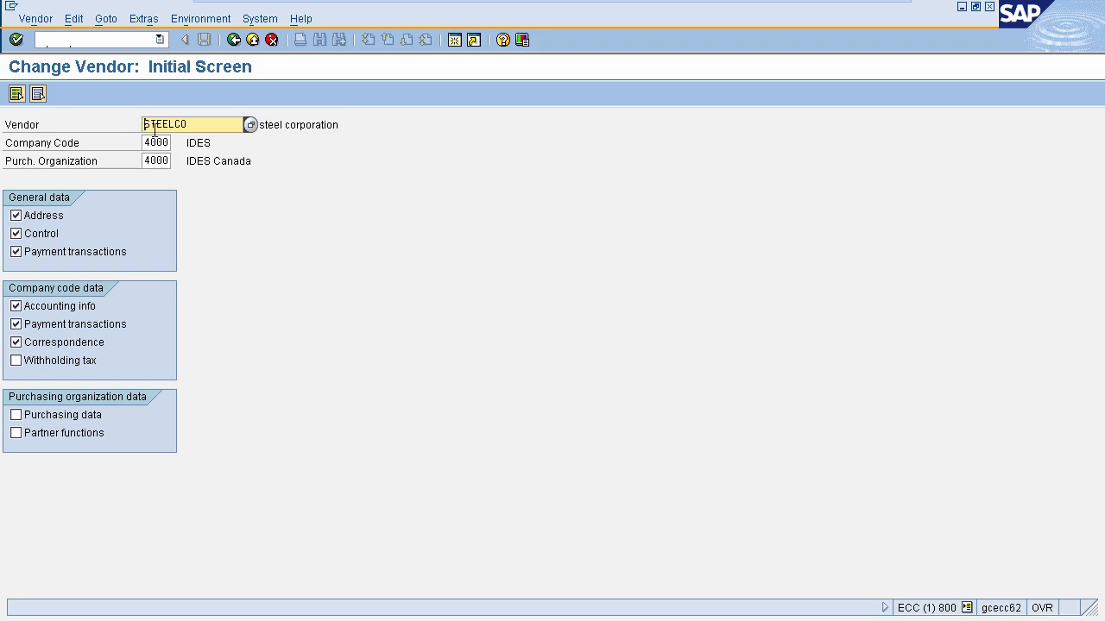
key(Return)
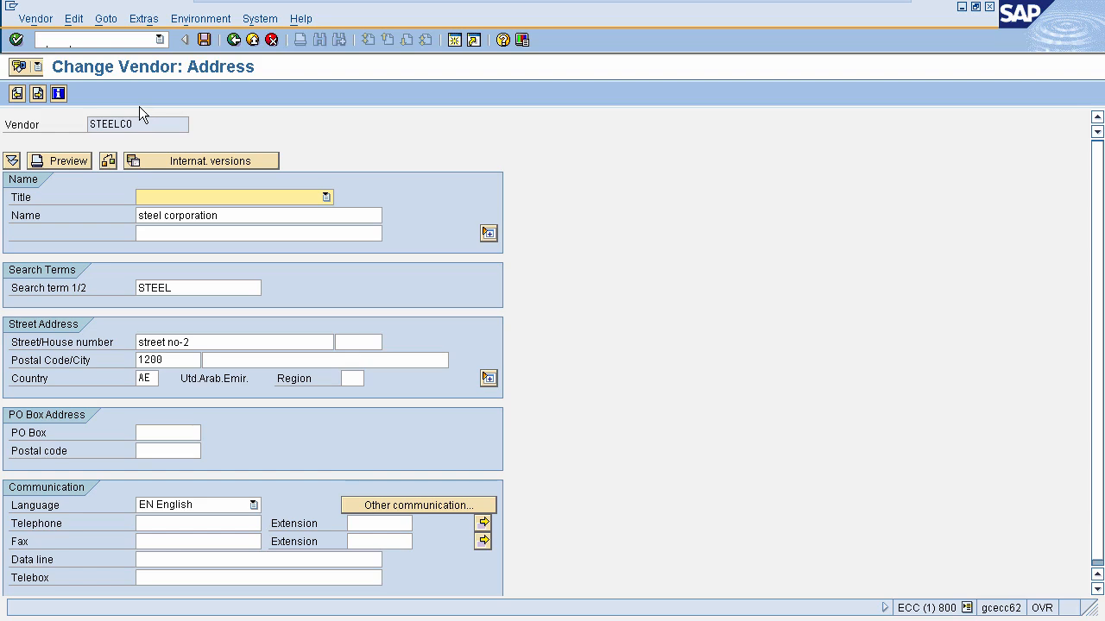
- Display the address data of vendor STEELCO for company code 4000 and purchasing organization 4000 using transaction /nxk03
click(88, 39)
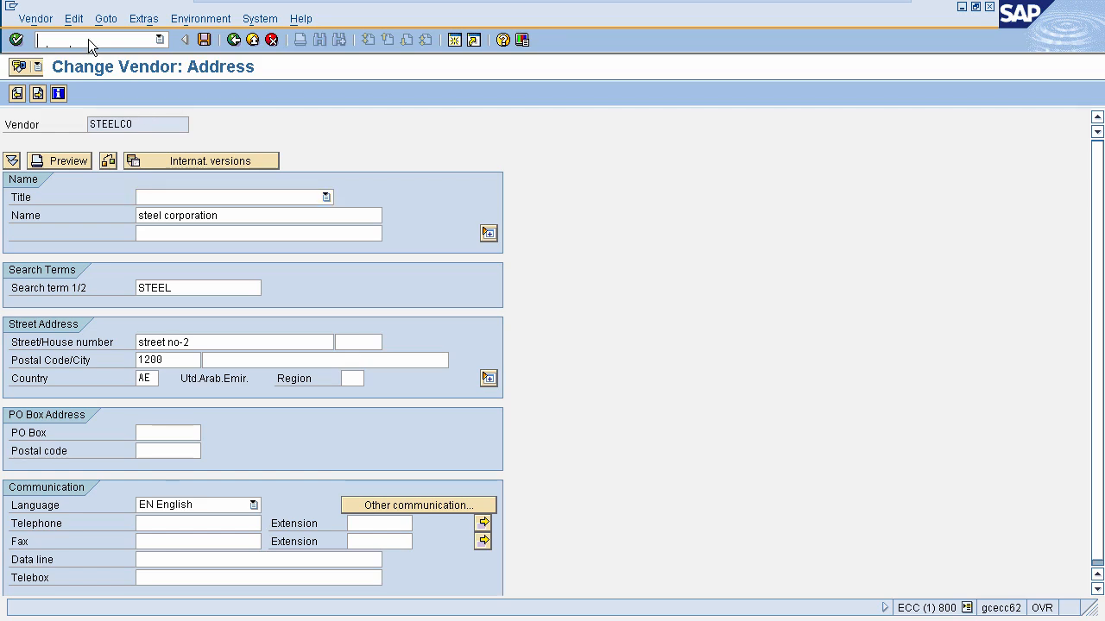
text(/nxk03)
key(Return)
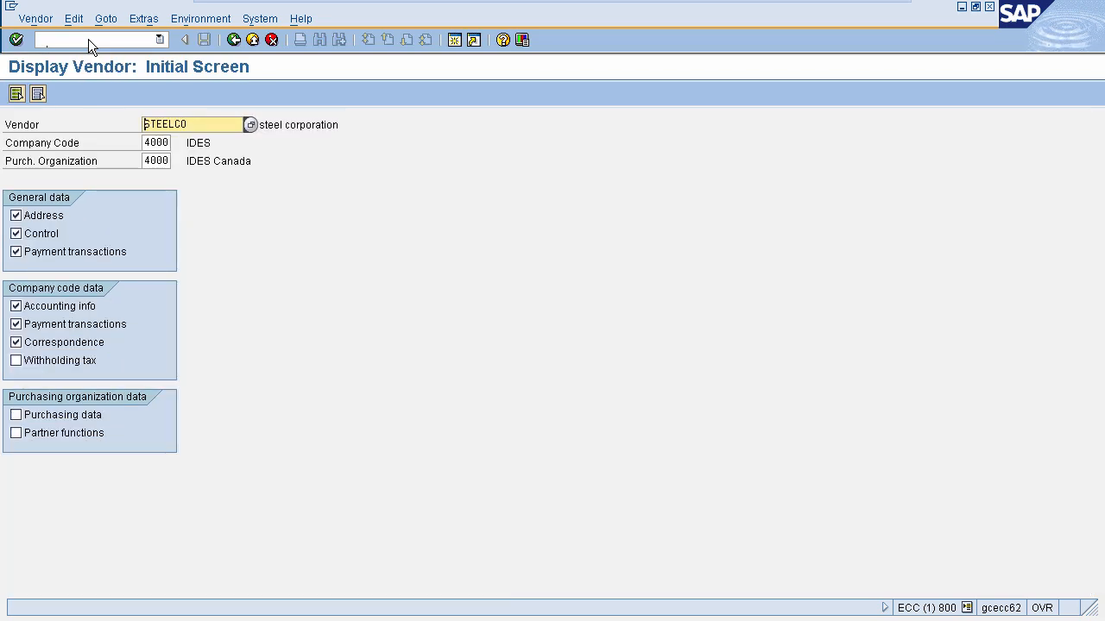
click(160, 144)
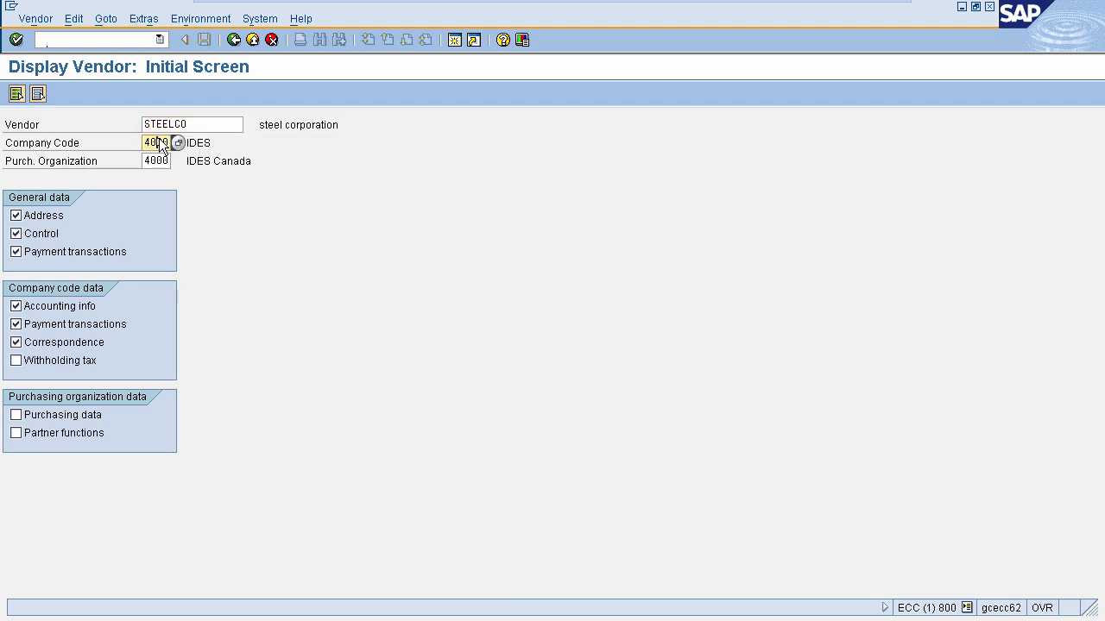
click(157, 161)
key(Return)
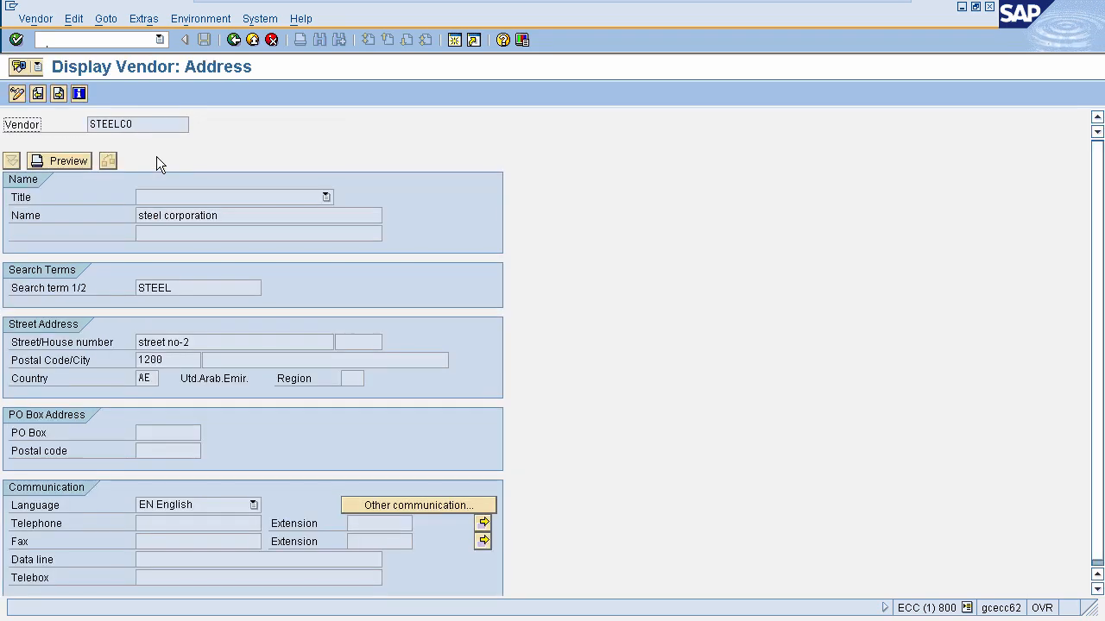